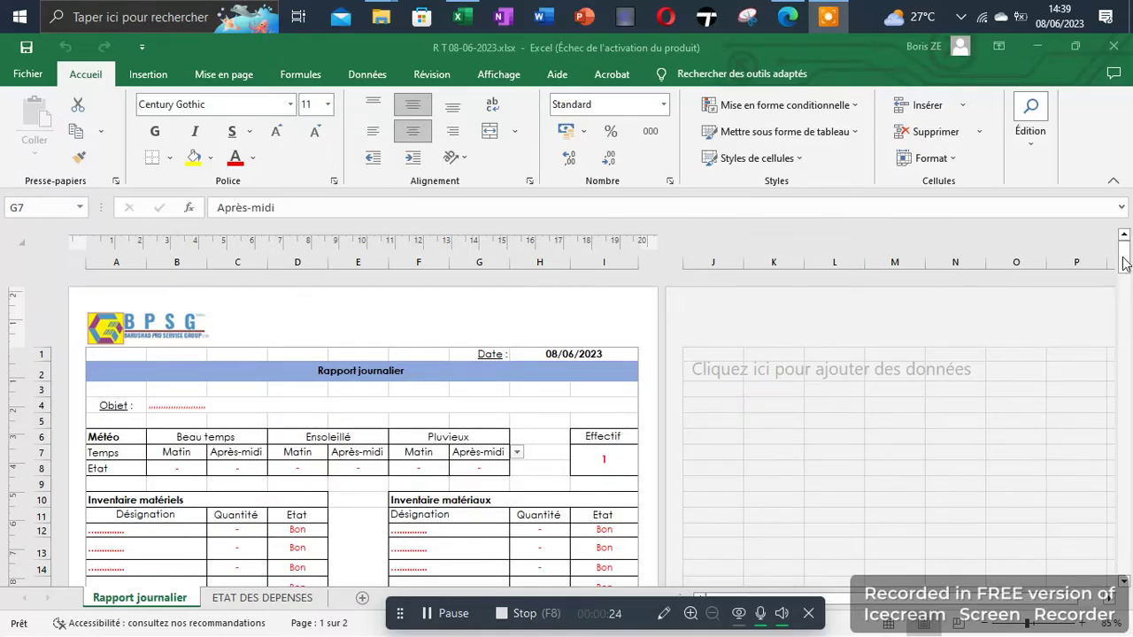
click(1120, 261)
click(132, 328)
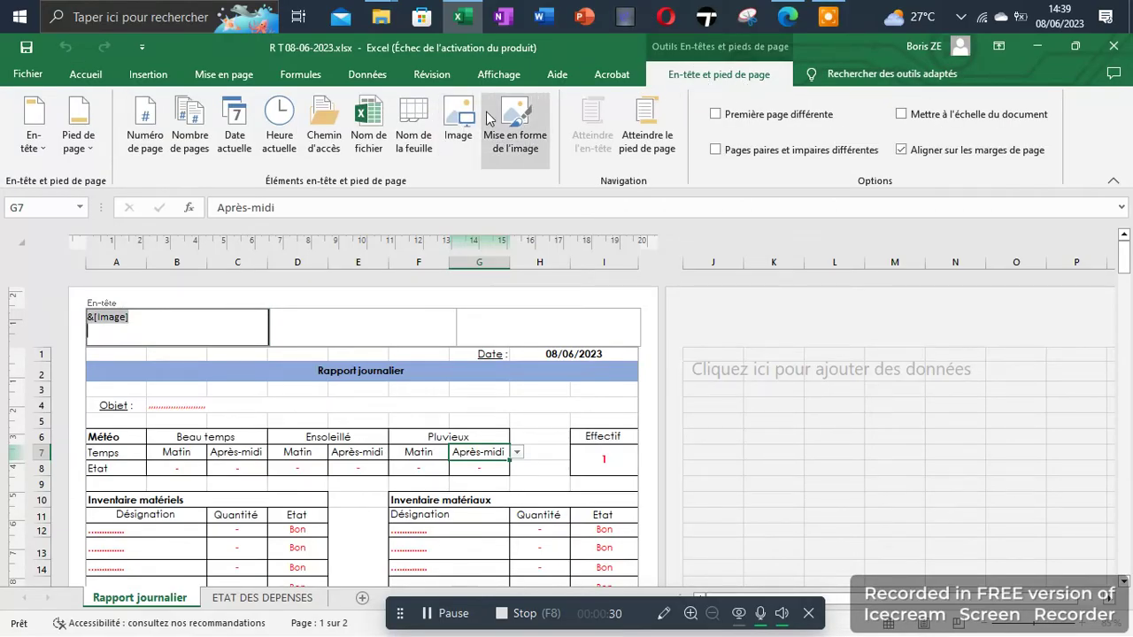
click(457, 128)
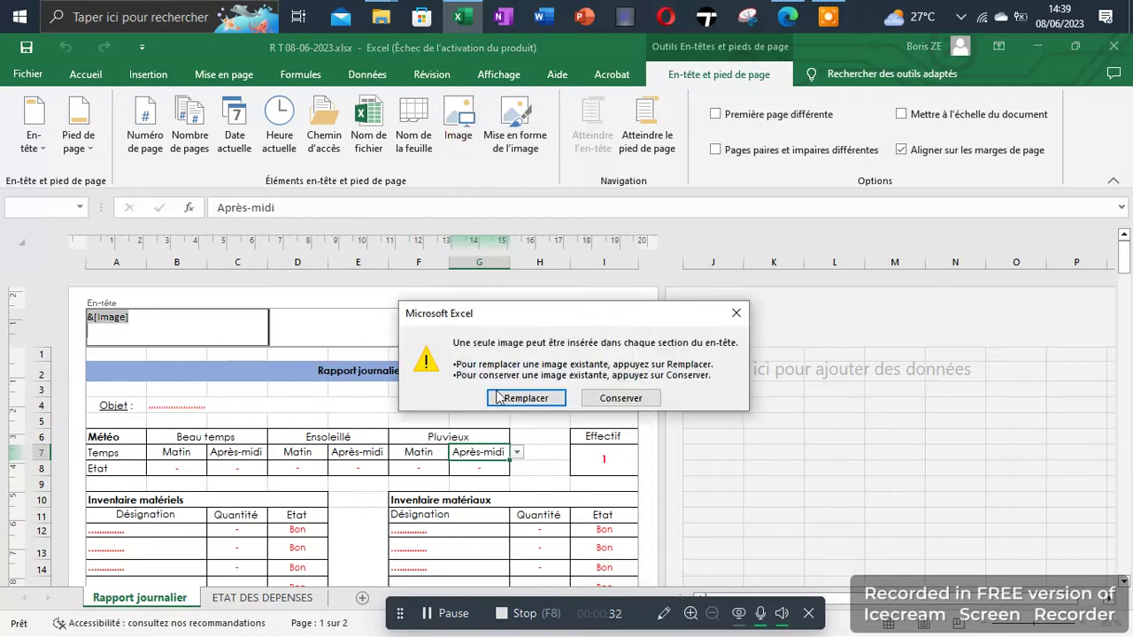
click(736, 312)
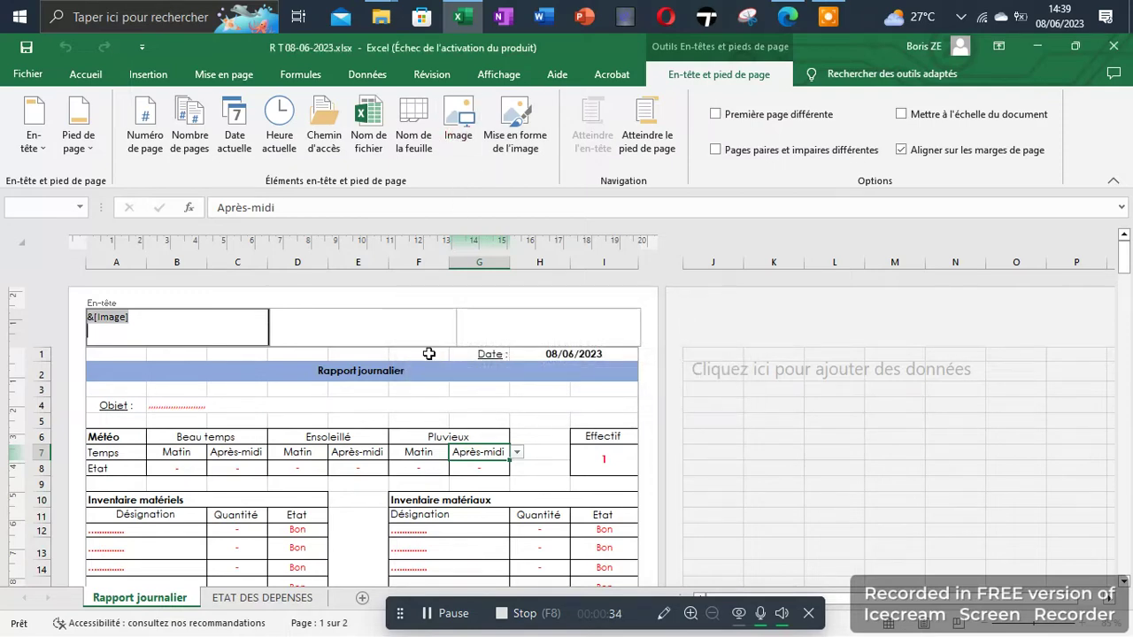
click(356, 393)
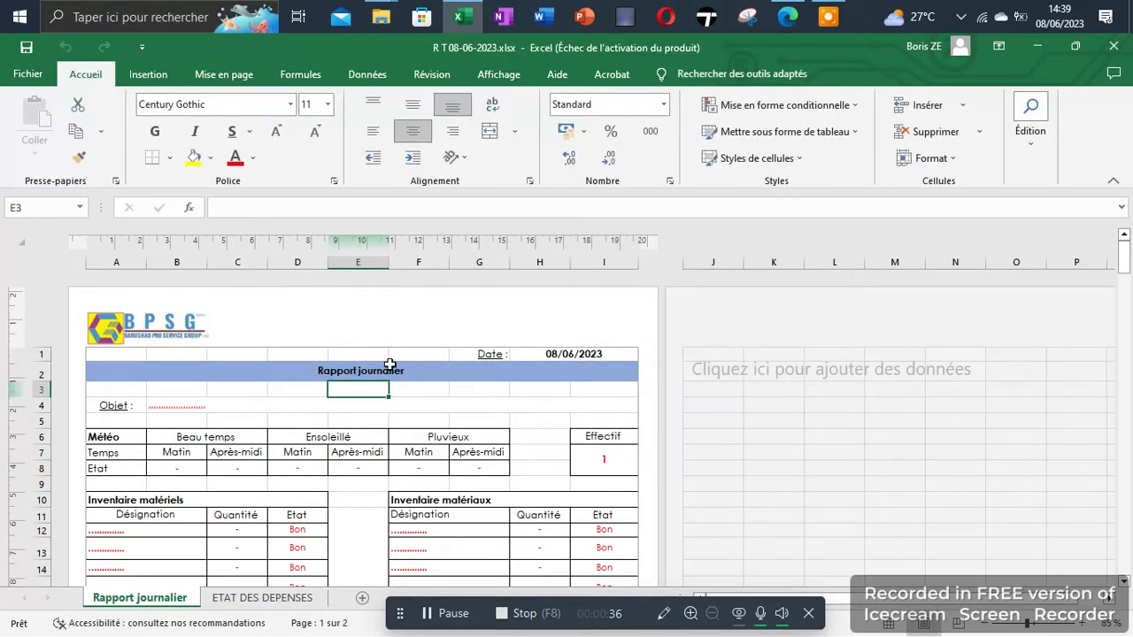
Inspect the formula behind the report date in H1 and compare it with the system date.
click(526, 354)
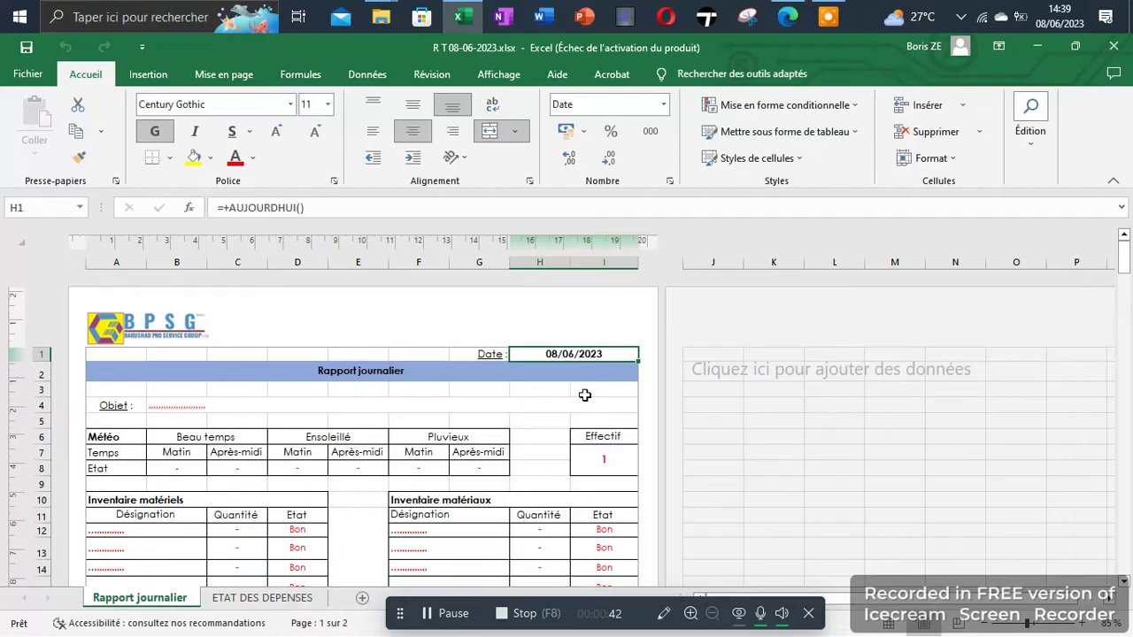
mouse_move(1053, 19)
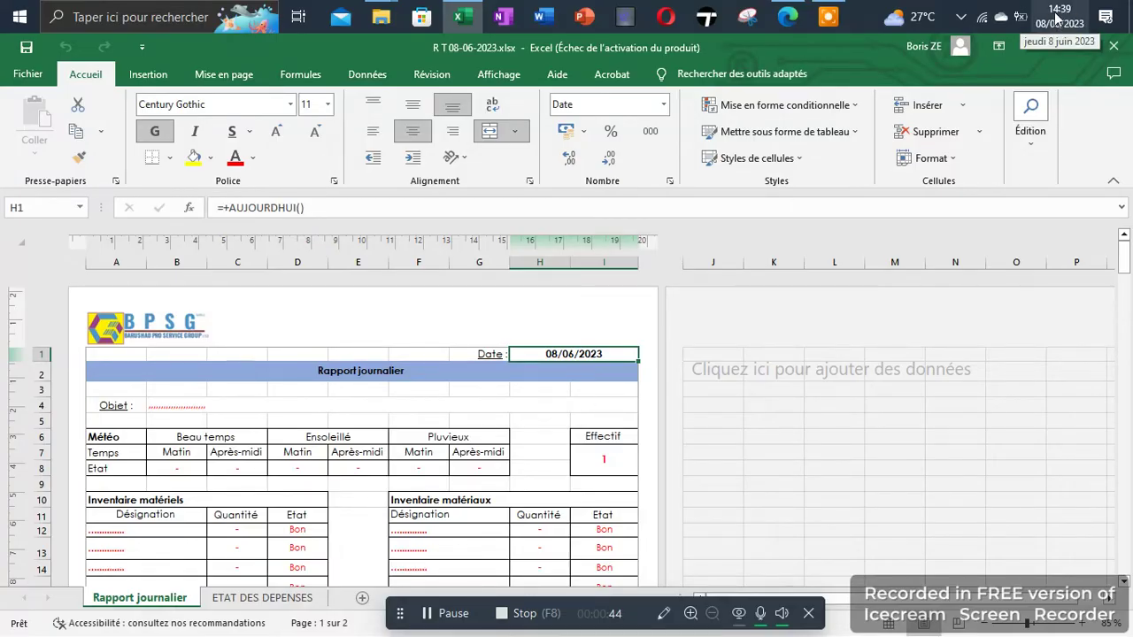
double_click(563, 354)
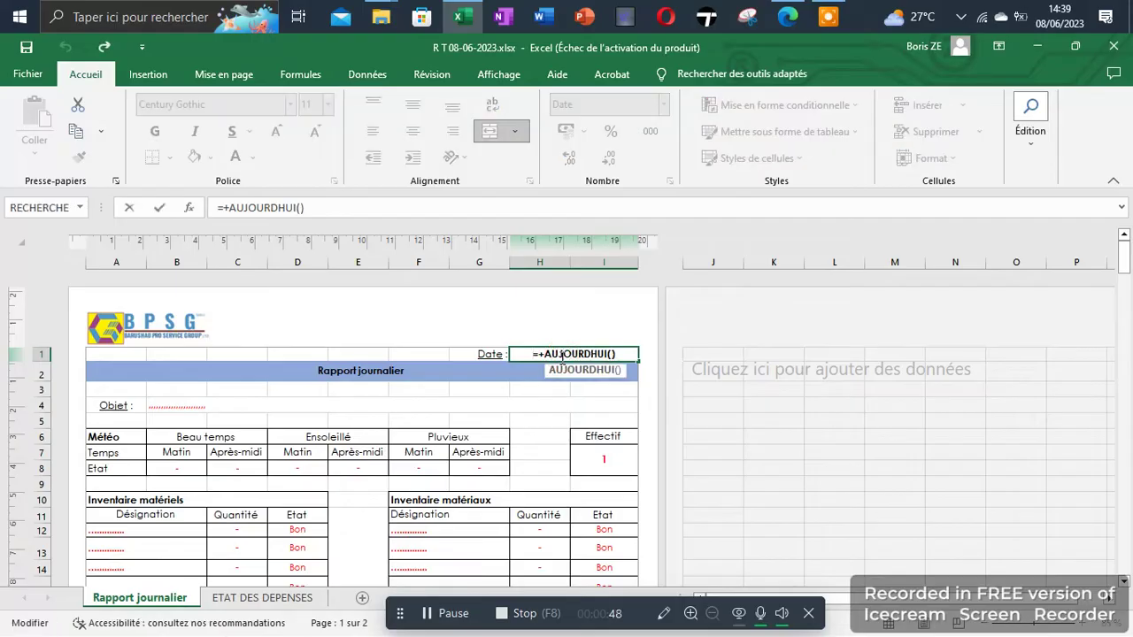
key(Return)
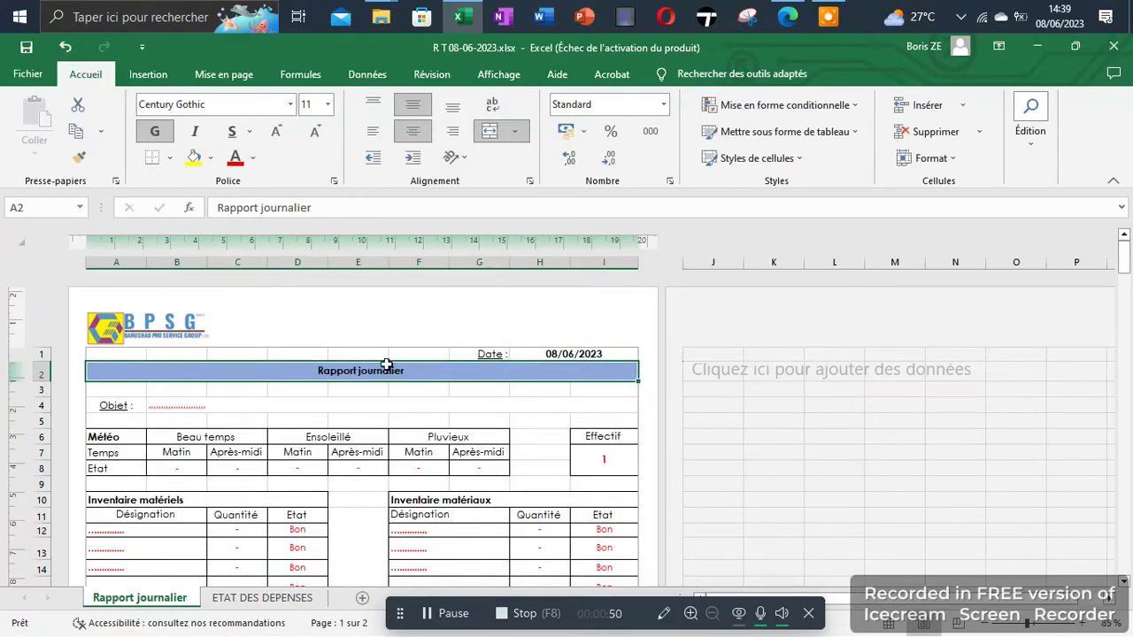
Enter "TRAVAUX DE COULAGE" as the report's Objet in B4.
click(182, 404)
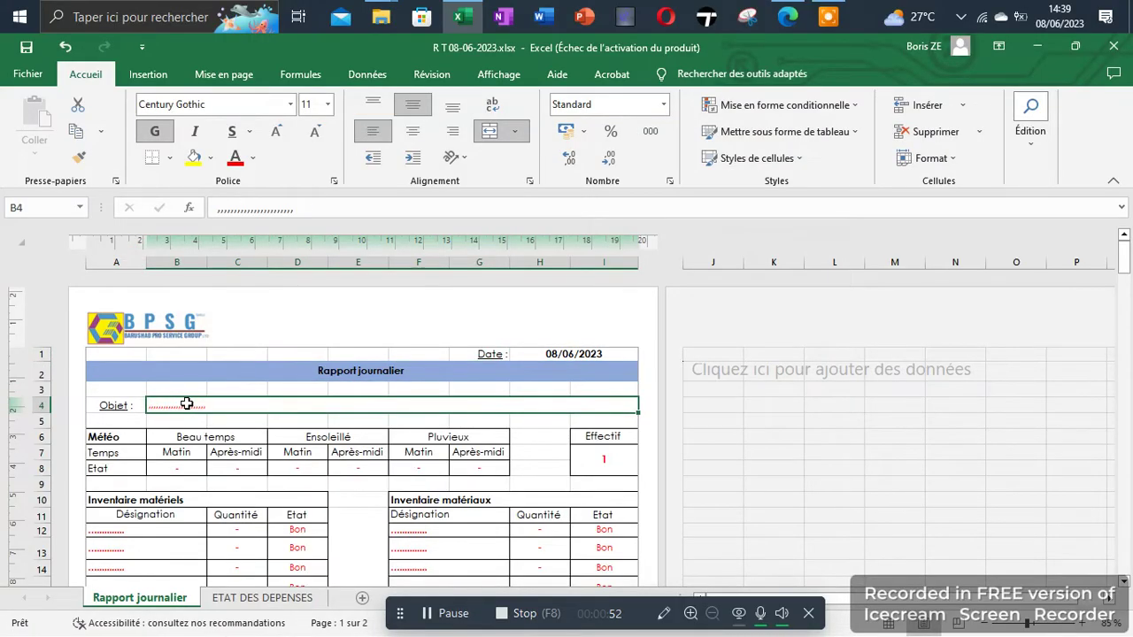
text(TRAVA)
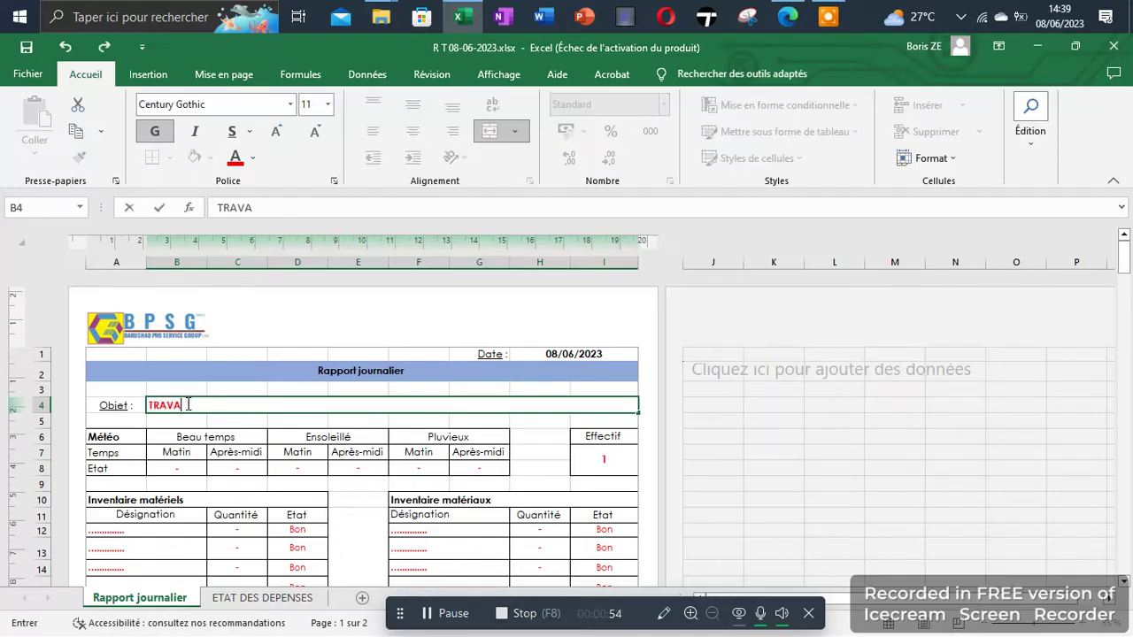
text(UX DE CO)
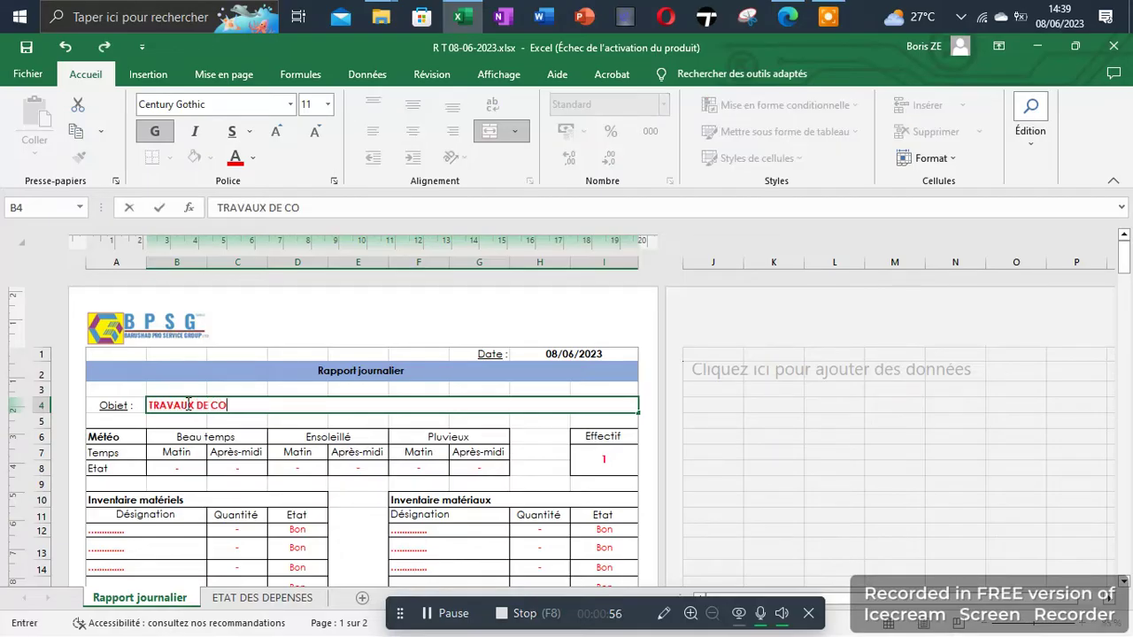
text(ULAGE)
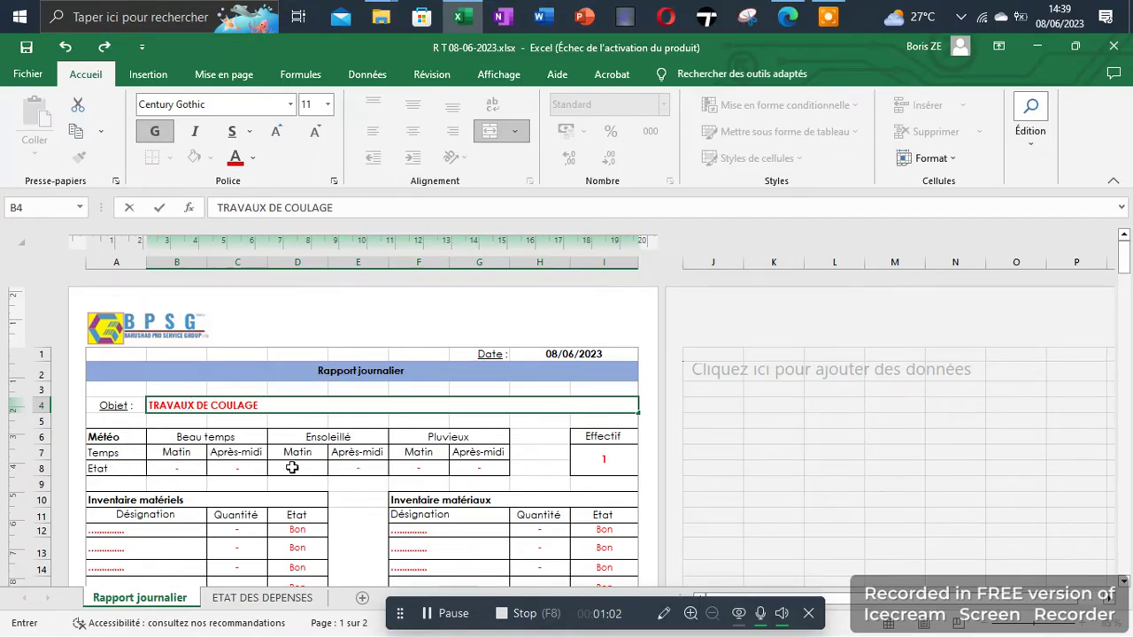
Set the Beau temps state to Ok for both Matin and Après-midi in the Météo table.
click(175, 470)
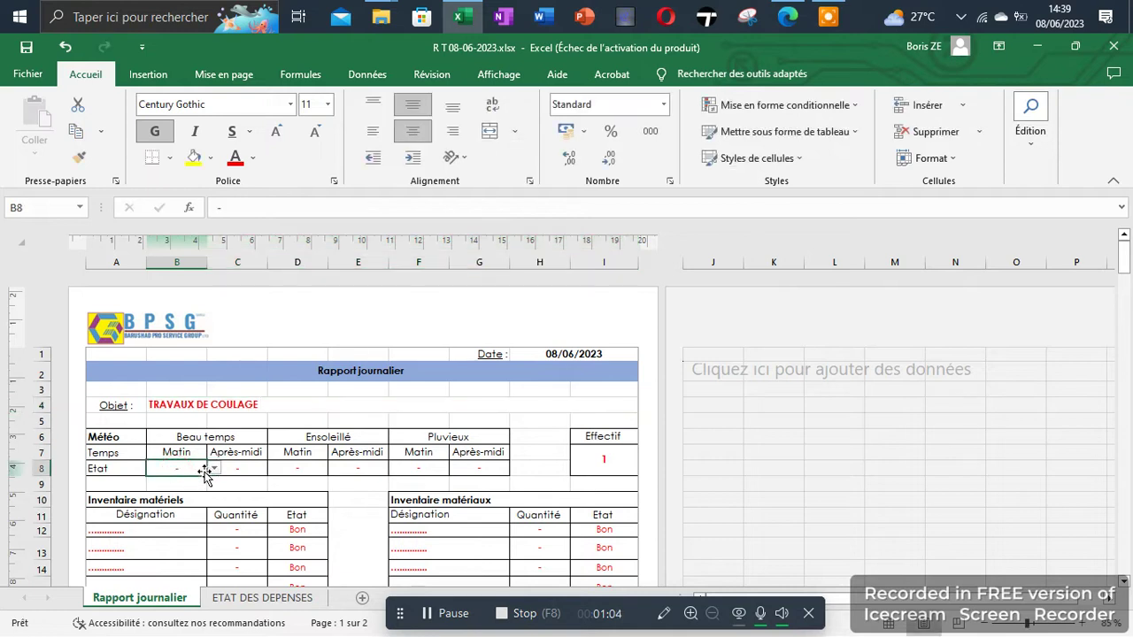
click(213, 469)
click(180, 490)
click(232, 468)
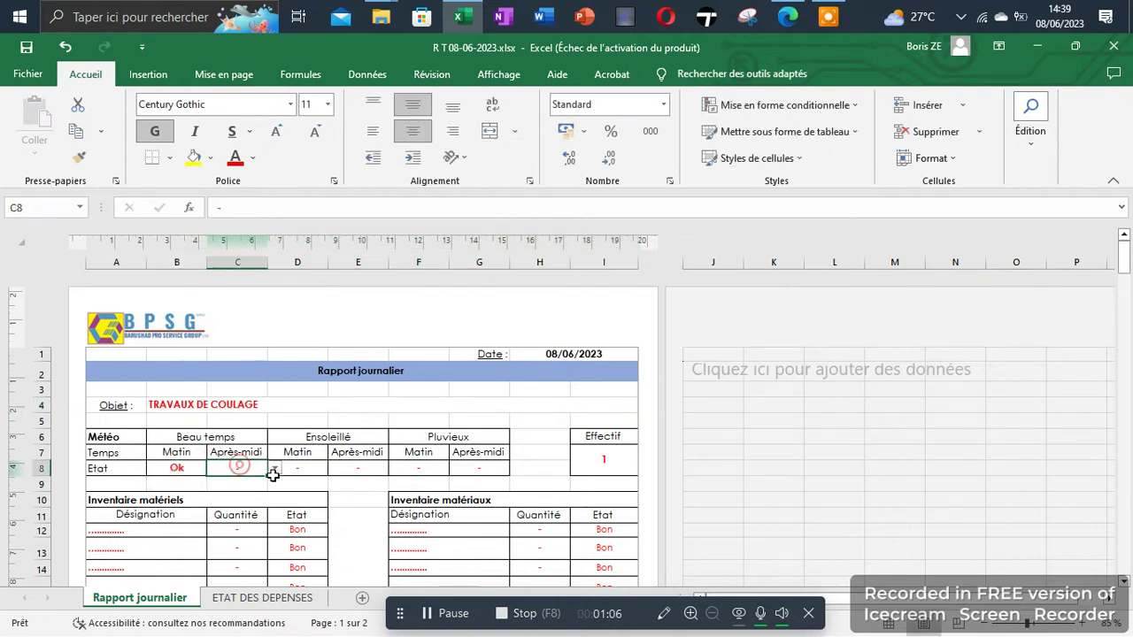
click(274, 470)
click(264, 490)
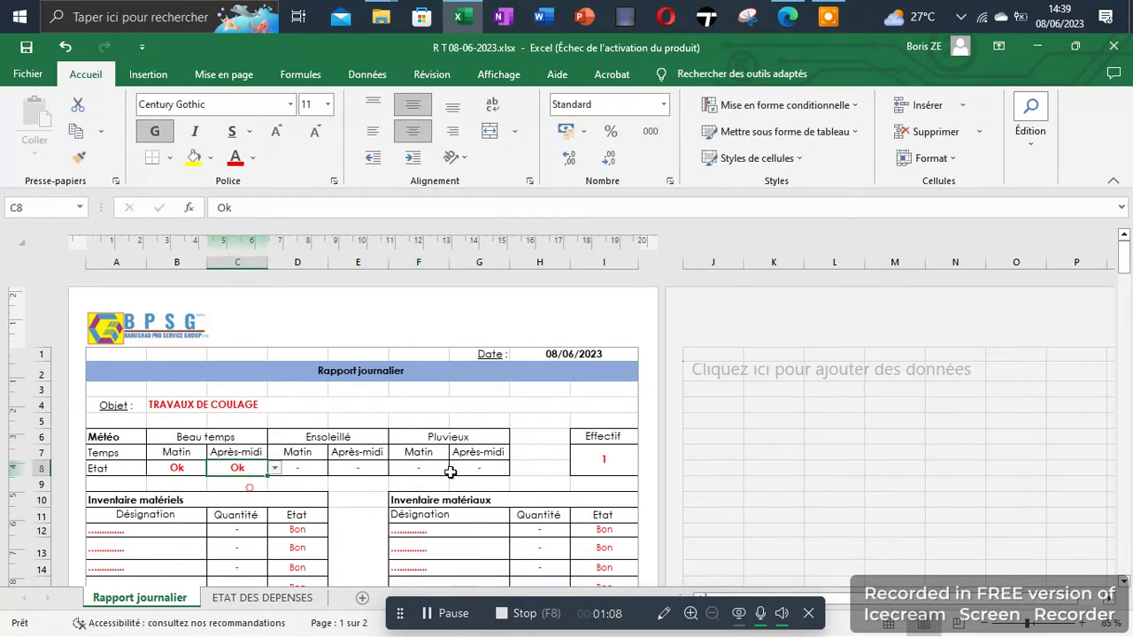
Set the Effectif value to 7.
click(600, 454)
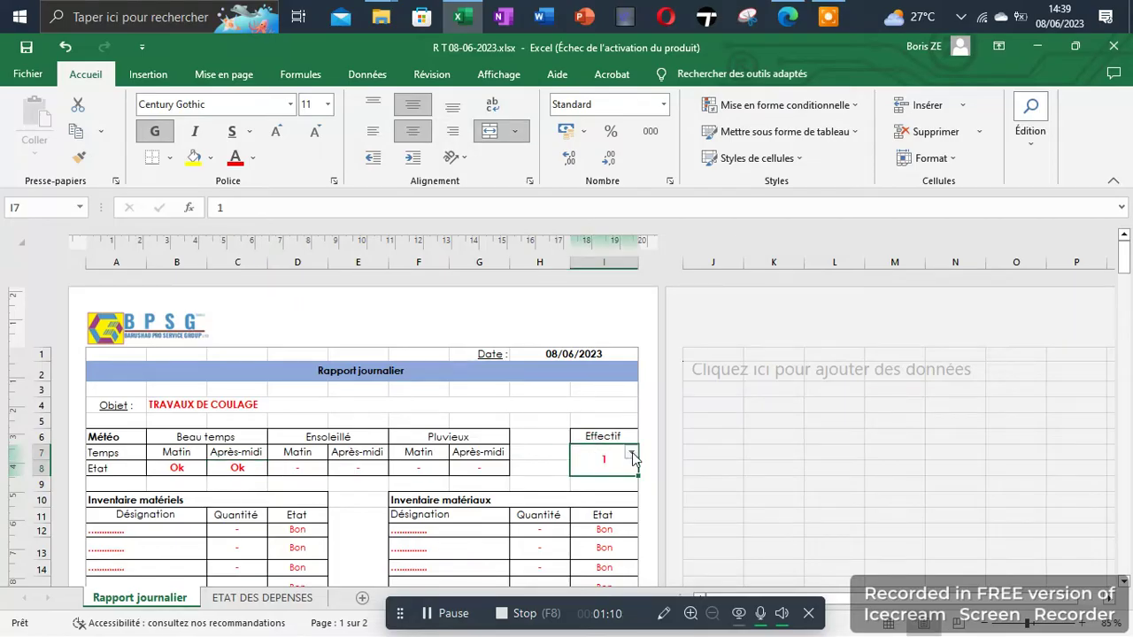
click(632, 454)
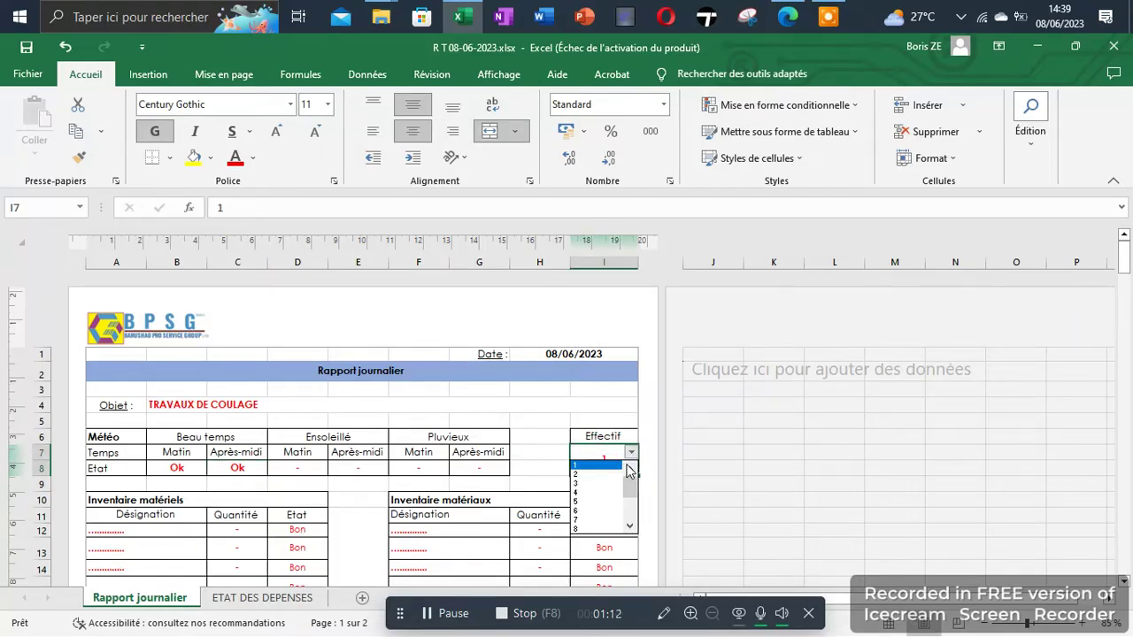
click(577, 484)
click(632, 452)
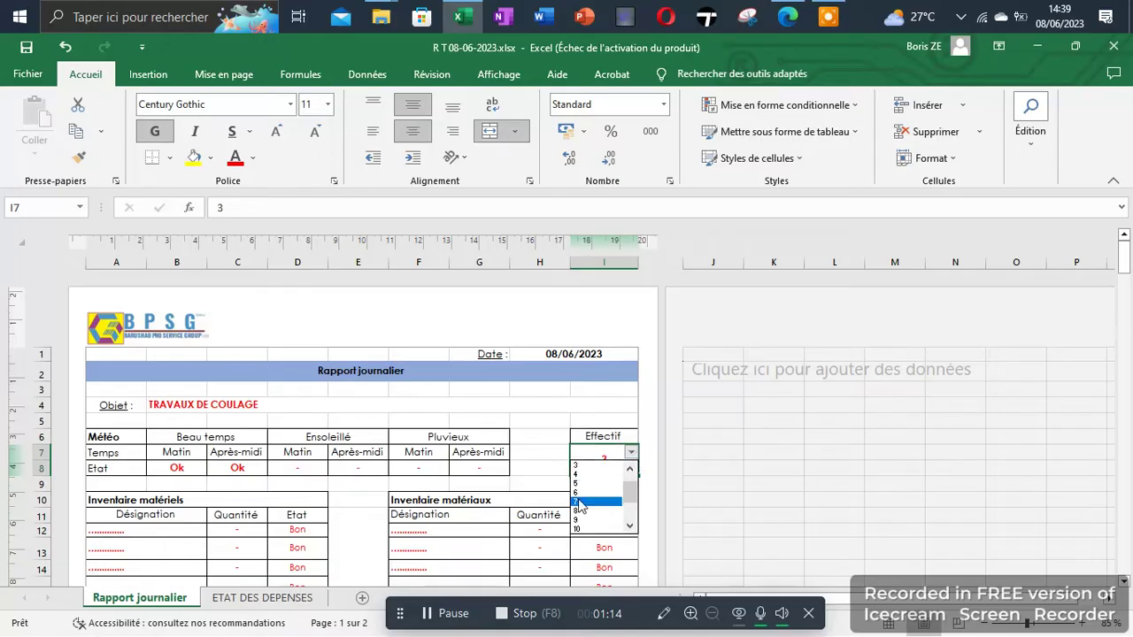
click(577, 518)
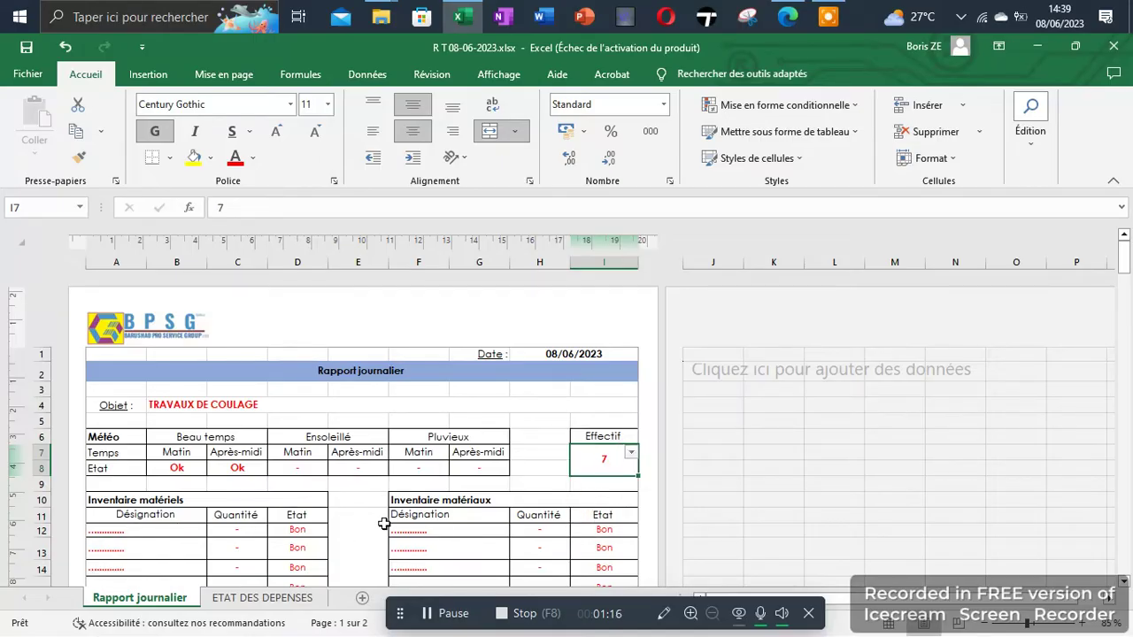
List BURIN and TRUELLE as the first two designations of the Inventaire matériels table.
click(130, 530)
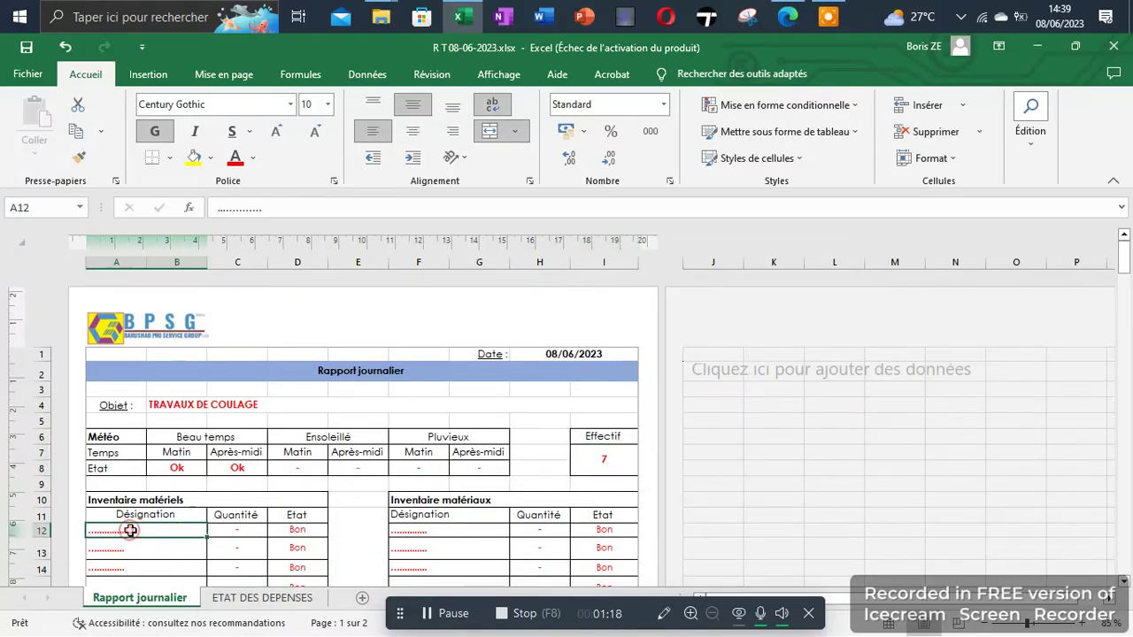
text(BURIN)
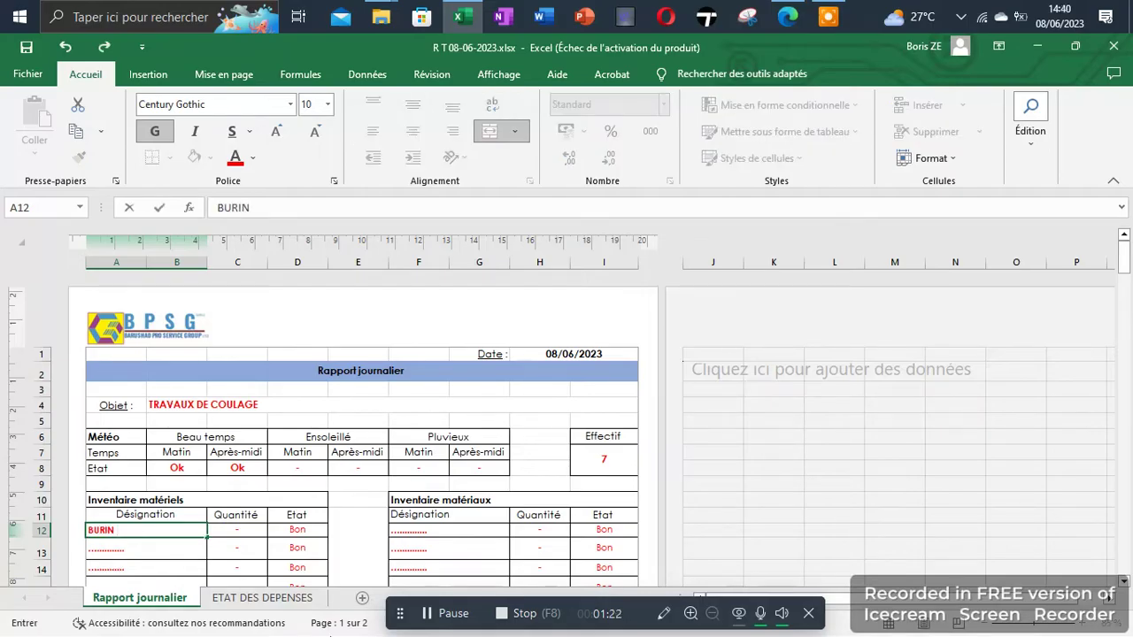
click(130, 544)
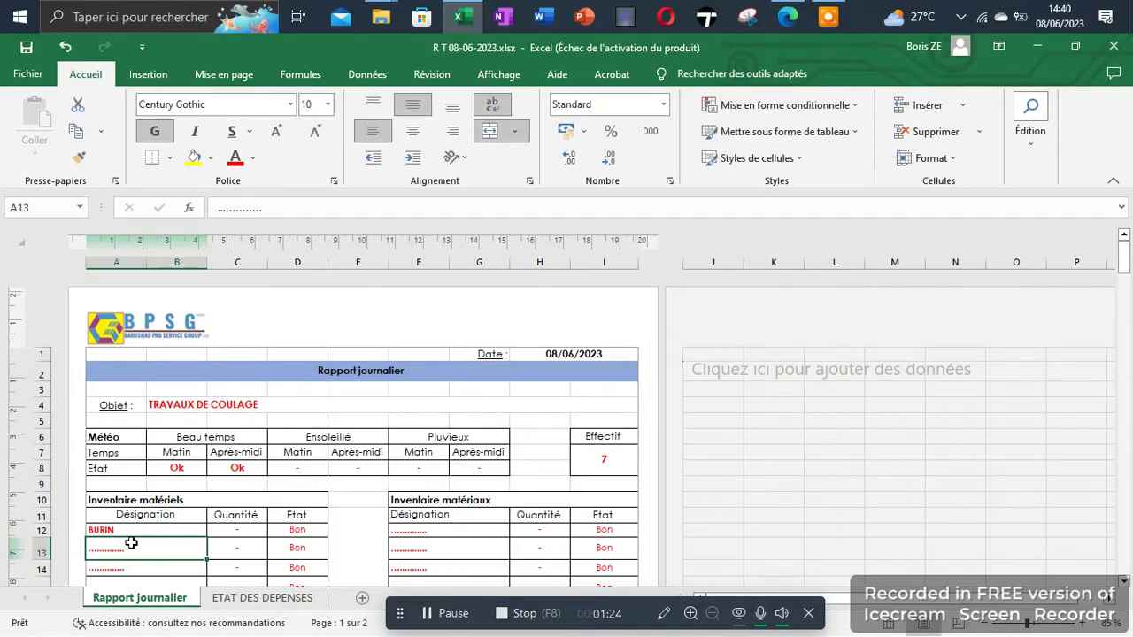
text(TRUELLE)
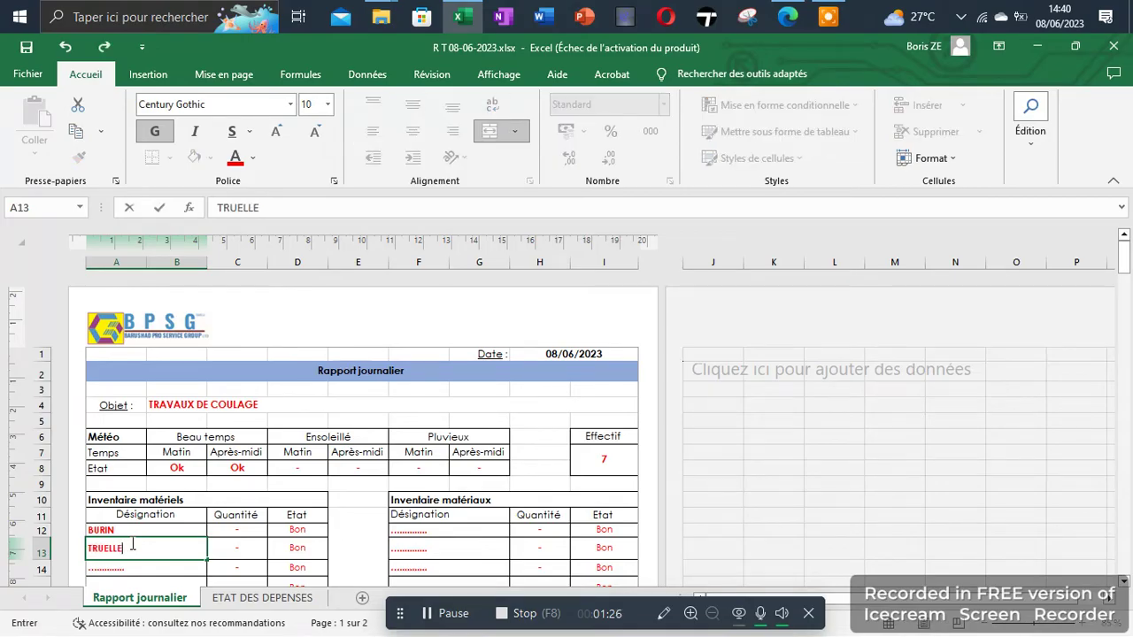
Set the Inventaire matériels quantities to 9 for BURIN and 3 for TRUELLE.
click(241, 529)
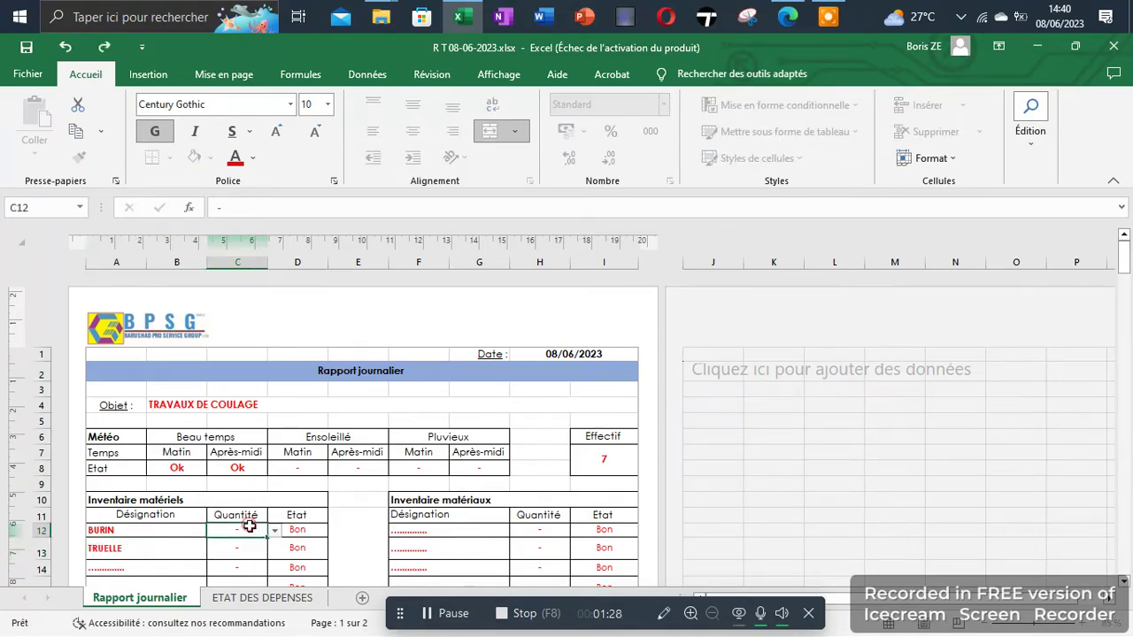
click(275, 529)
click(251, 551)
click(237, 548)
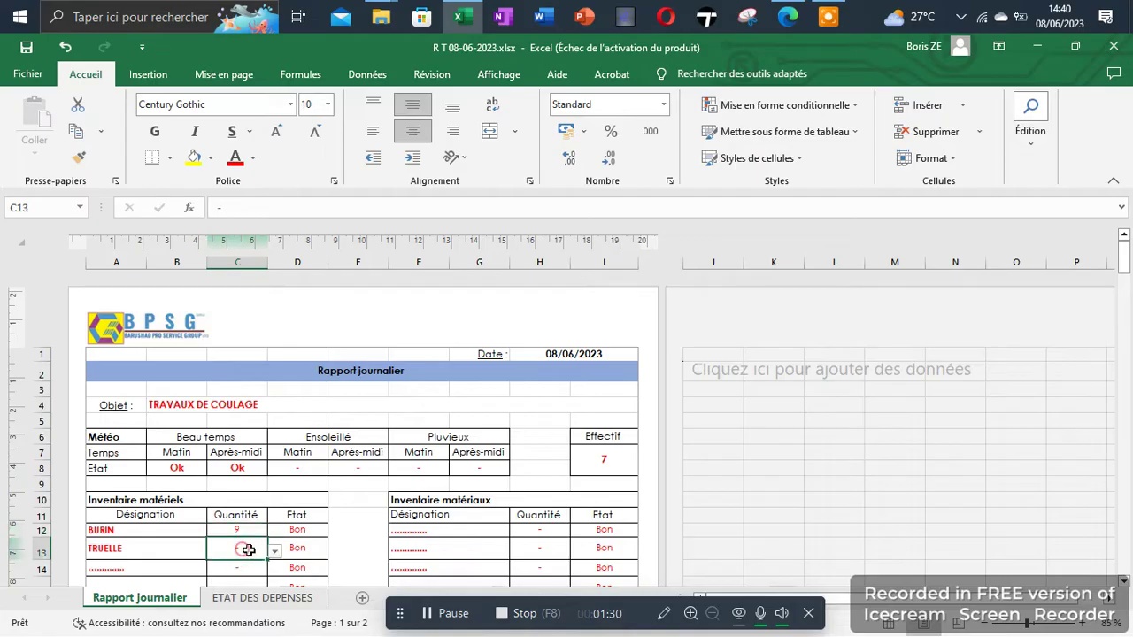
click(274, 549)
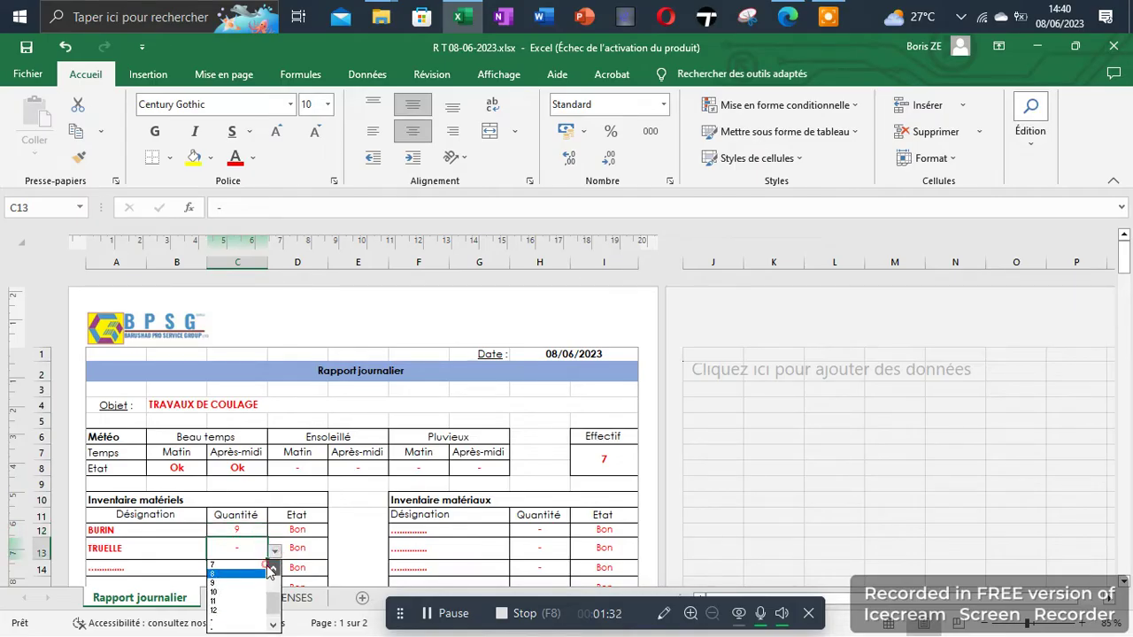
click(272, 568)
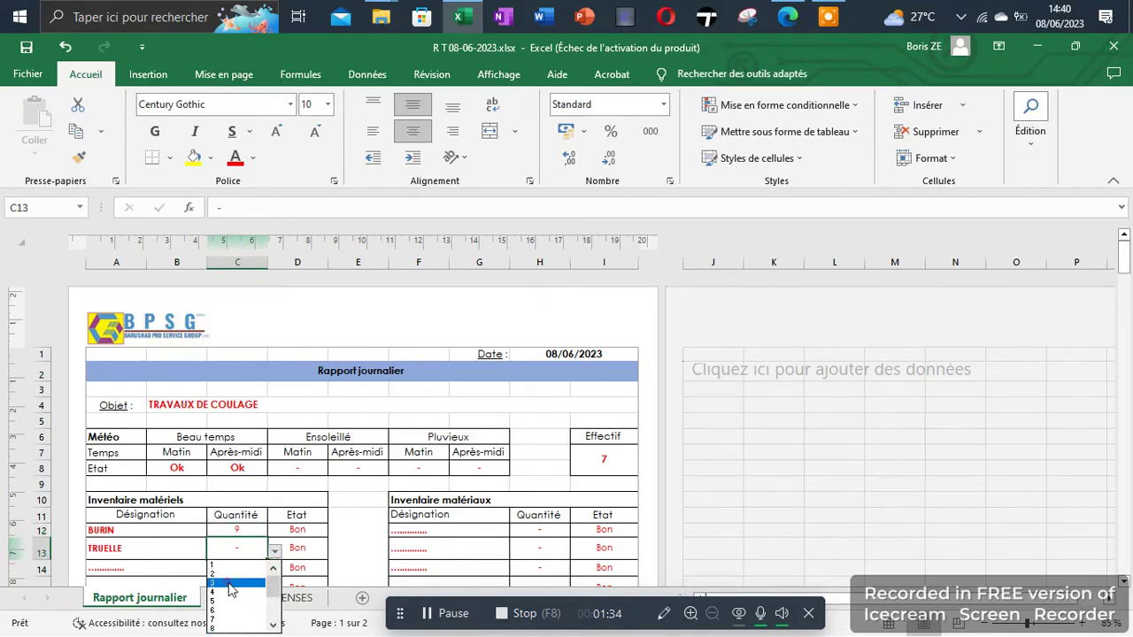
click(229, 574)
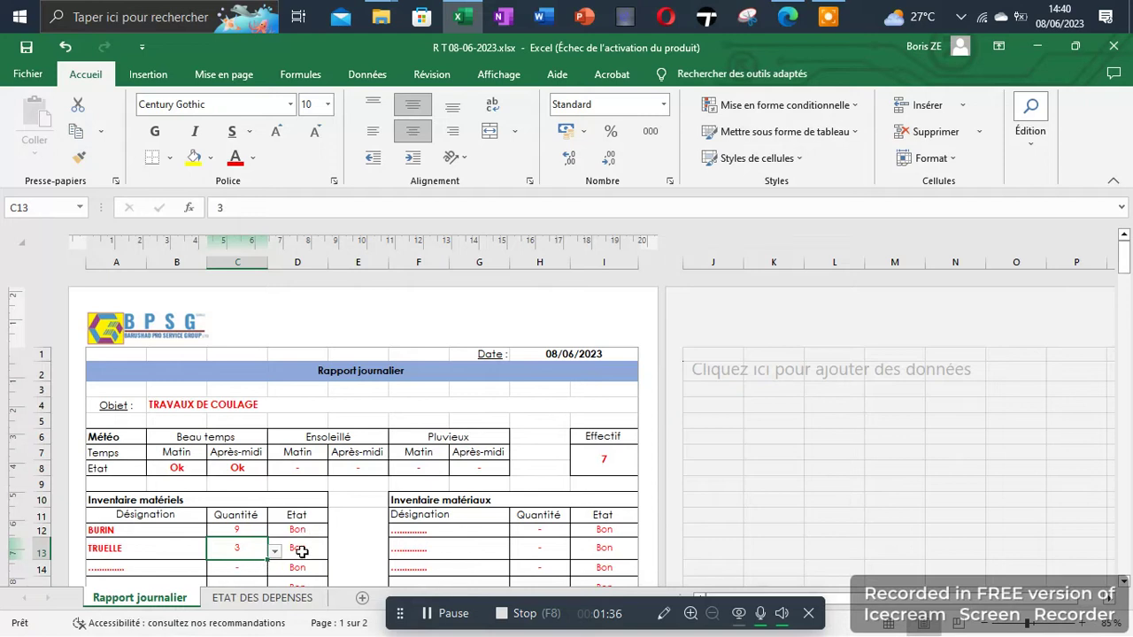
List CIMENT and SABLE as the first two designations of the Inventaire matériaux table.
click(423, 532)
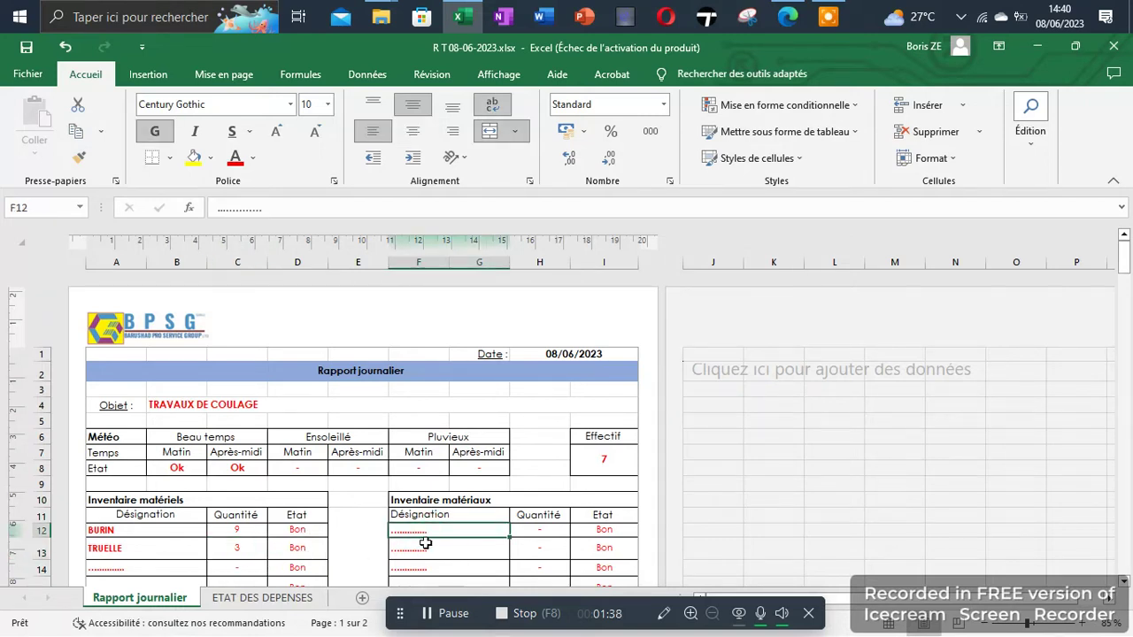
text(CI)
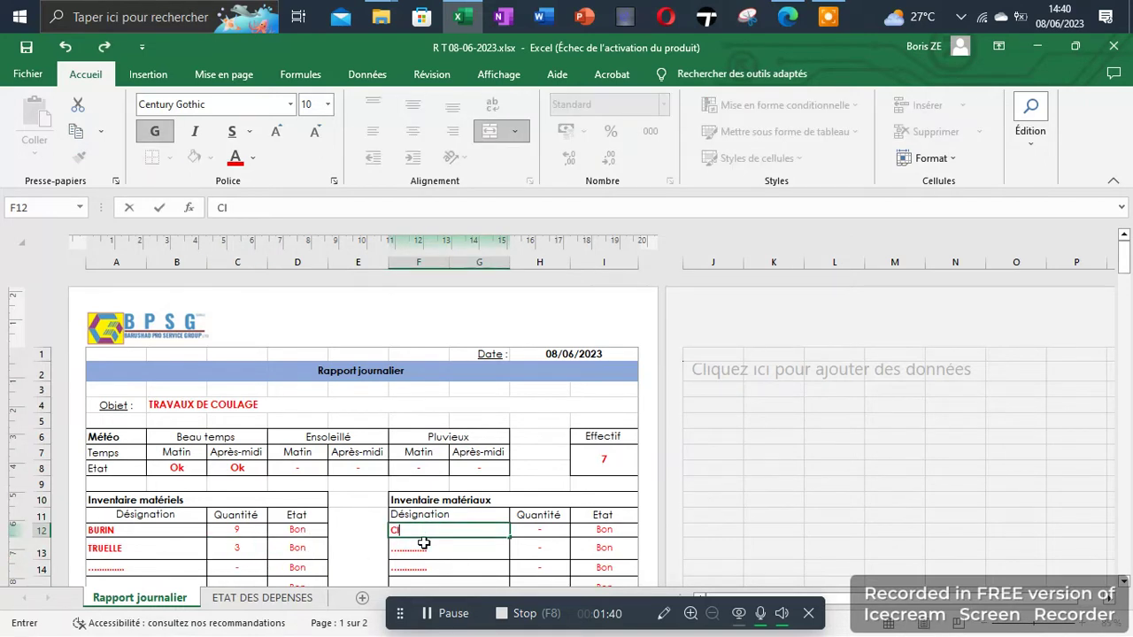
text(MENT)
key(Return)
text(SA)
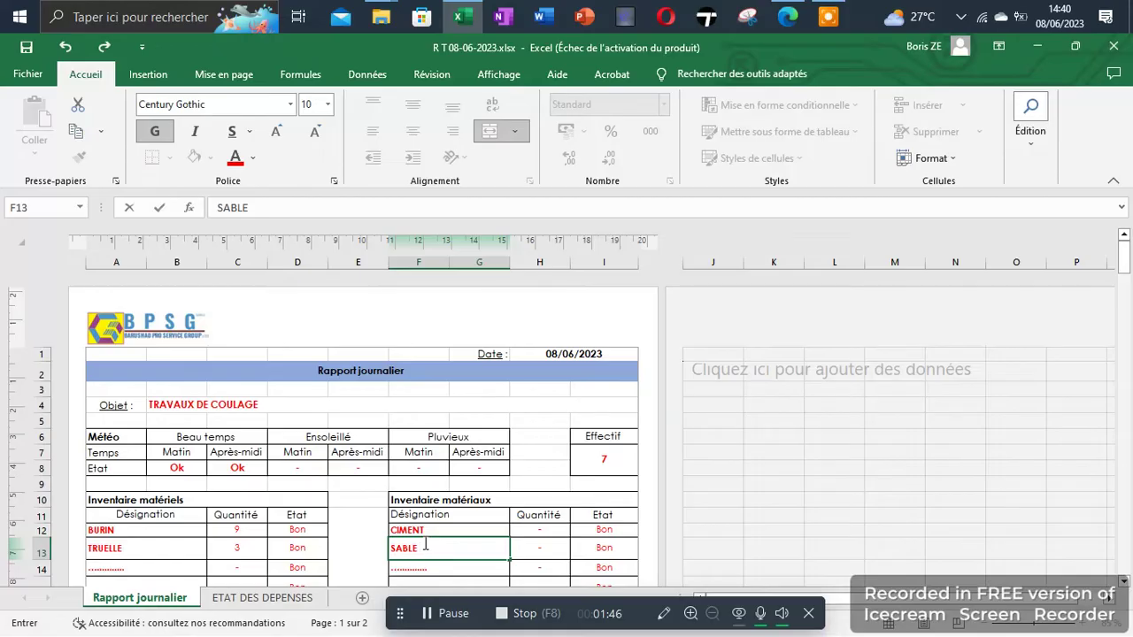
text(BLE)
Set the Inventaire matériaux quantities to 9 for both CIMENT and SABLE.
click(531, 529)
click(577, 531)
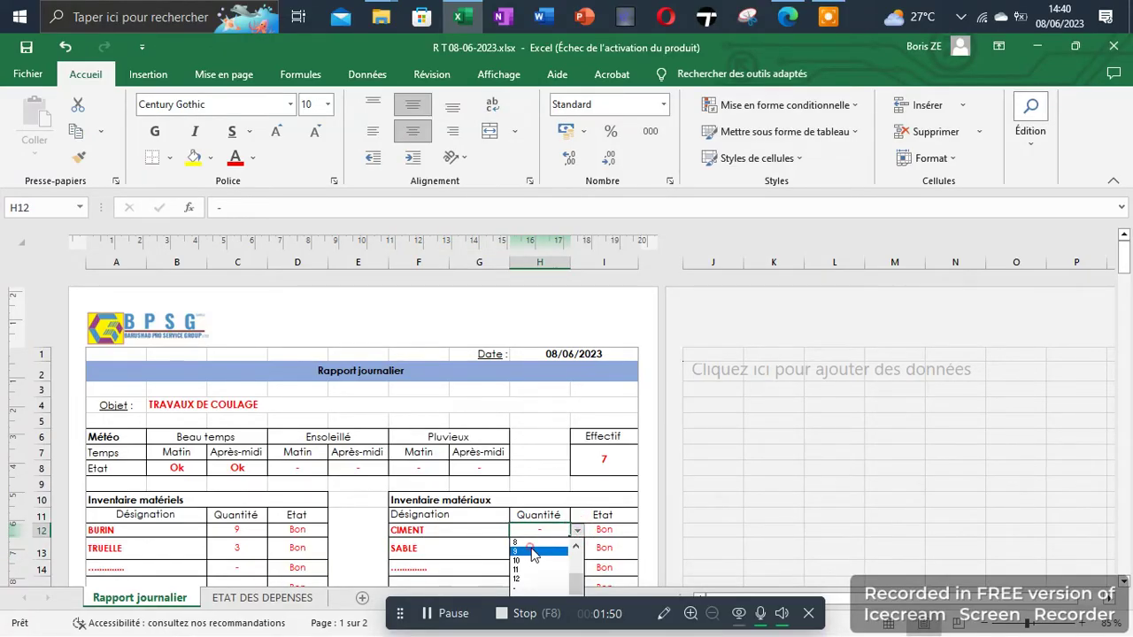
click(536, 550)
click(558, 551)
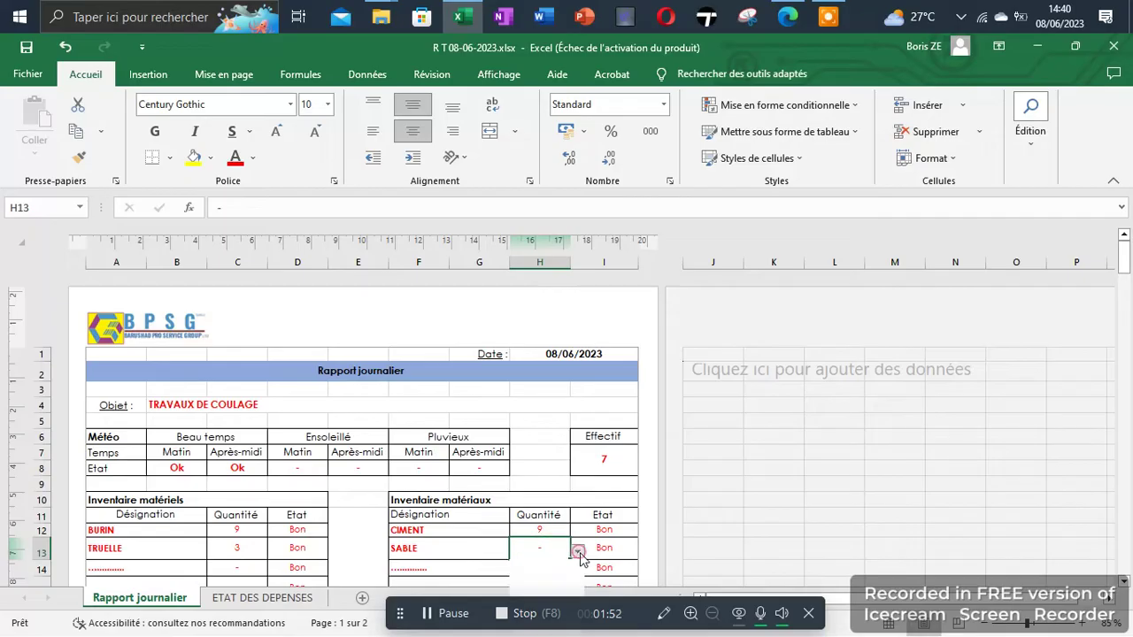
click(577, 550)
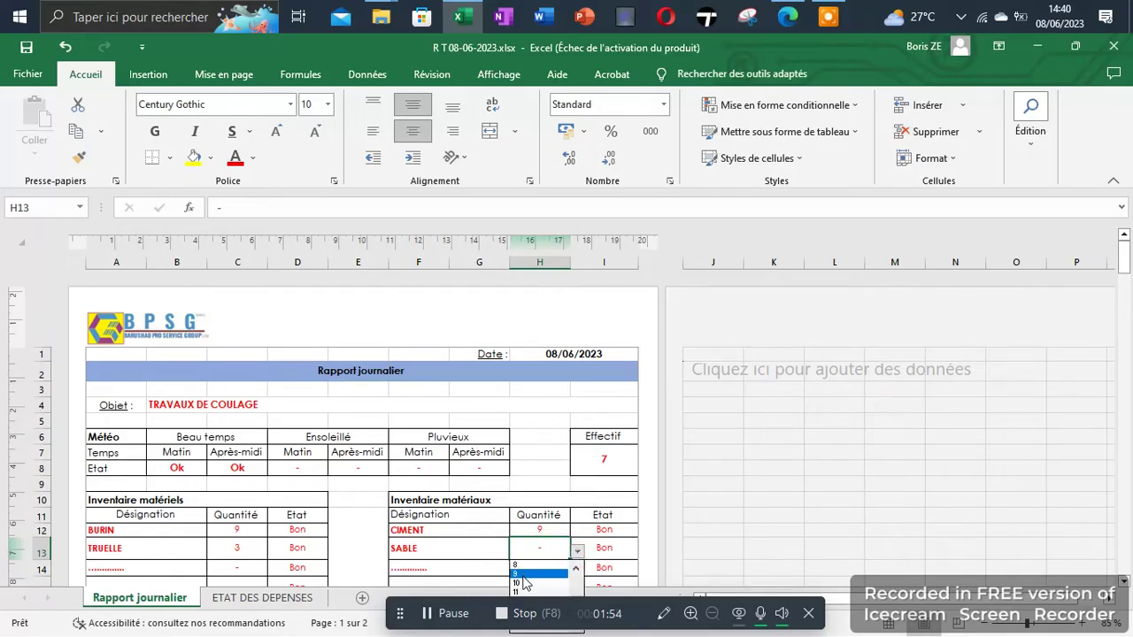
click(523, 575)
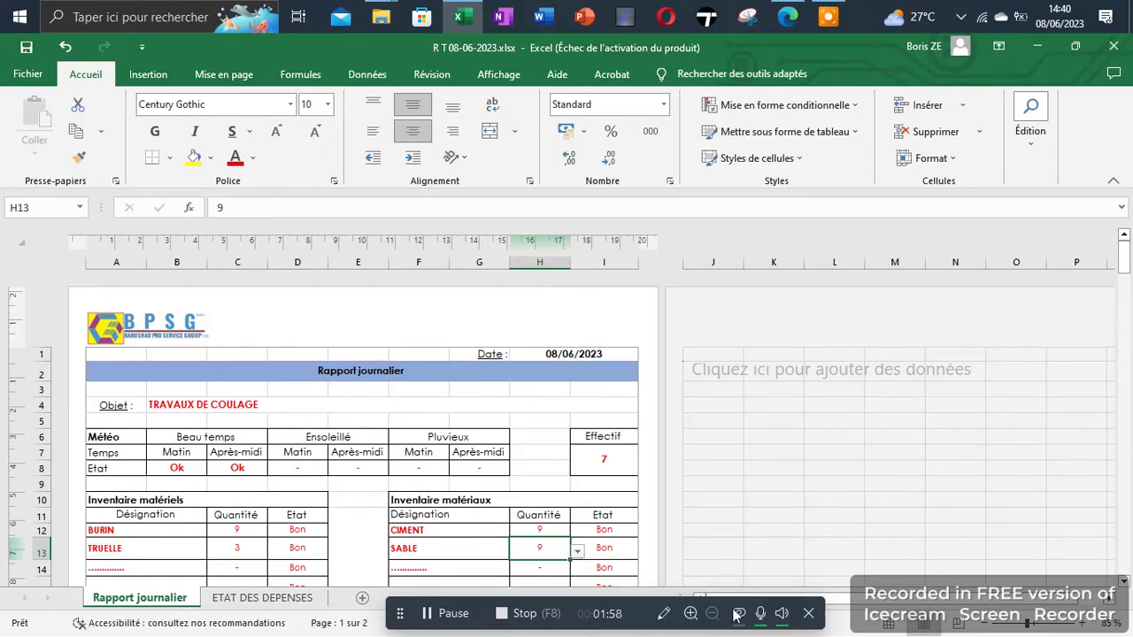
Add GRAVIER as the third designation of the Inventaire matériaux table with a quantity of 11.
click(416, 567)
text(GRAVIER)
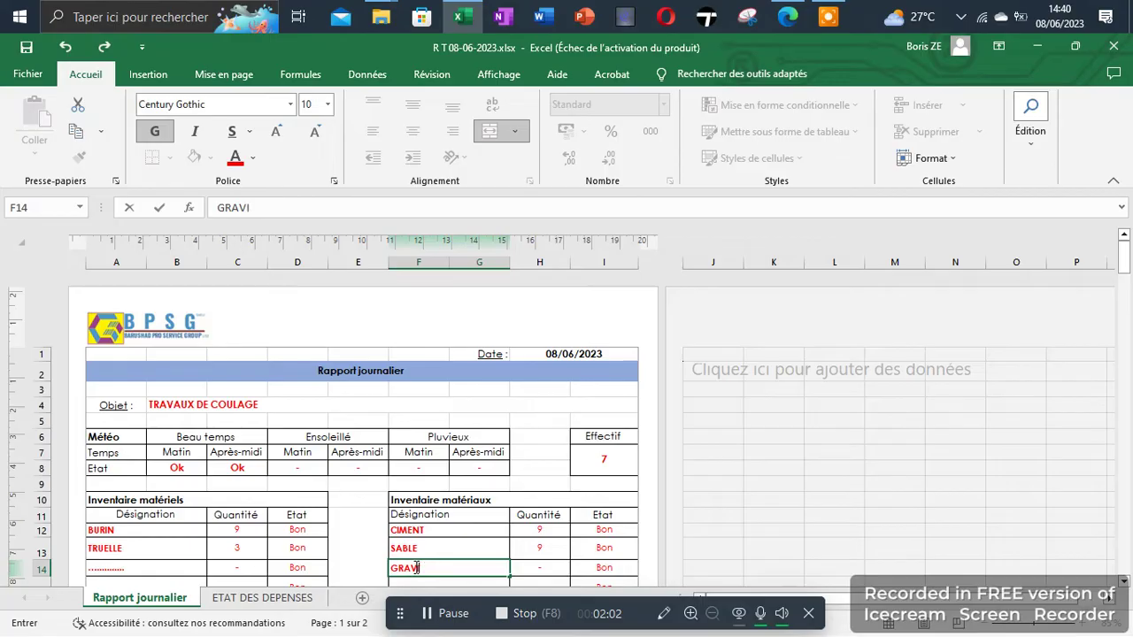
click(542, 571)
click(576, 571)
click(520, 518)
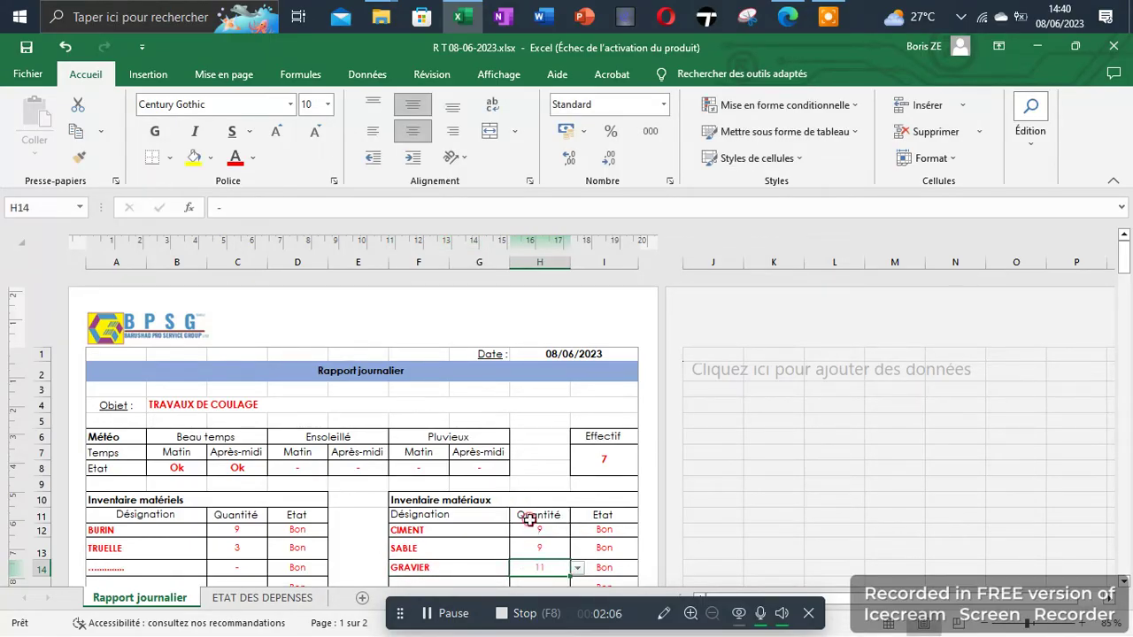
Set the first Type de travaux entry to Coulage and the second one to a dash.
scroll(1112, 580, down, 2)
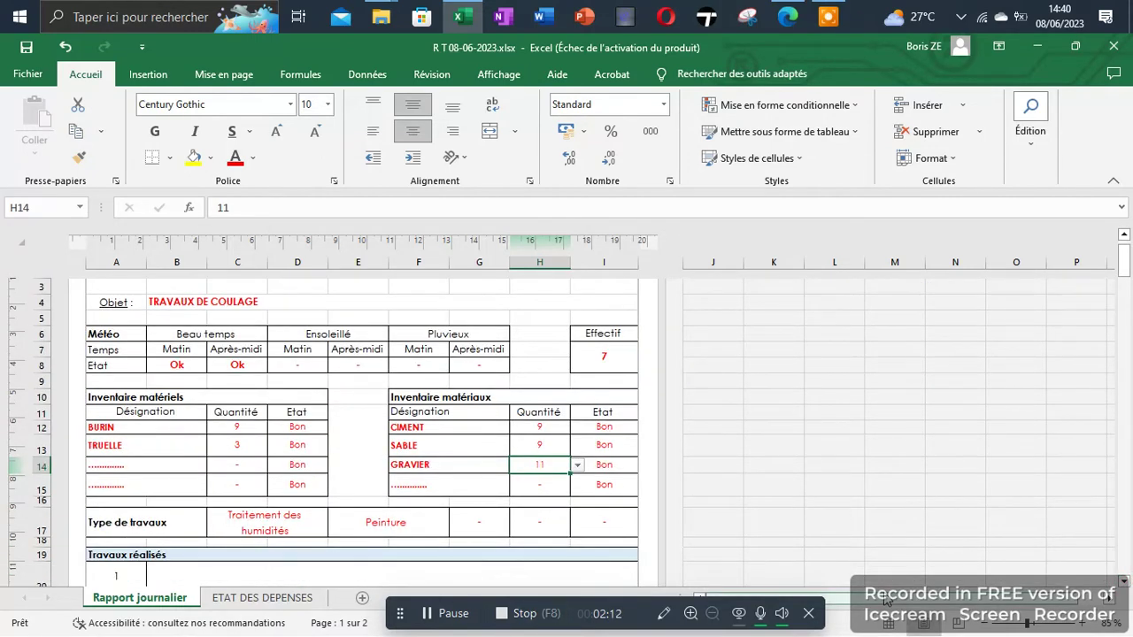
click(237, 525)
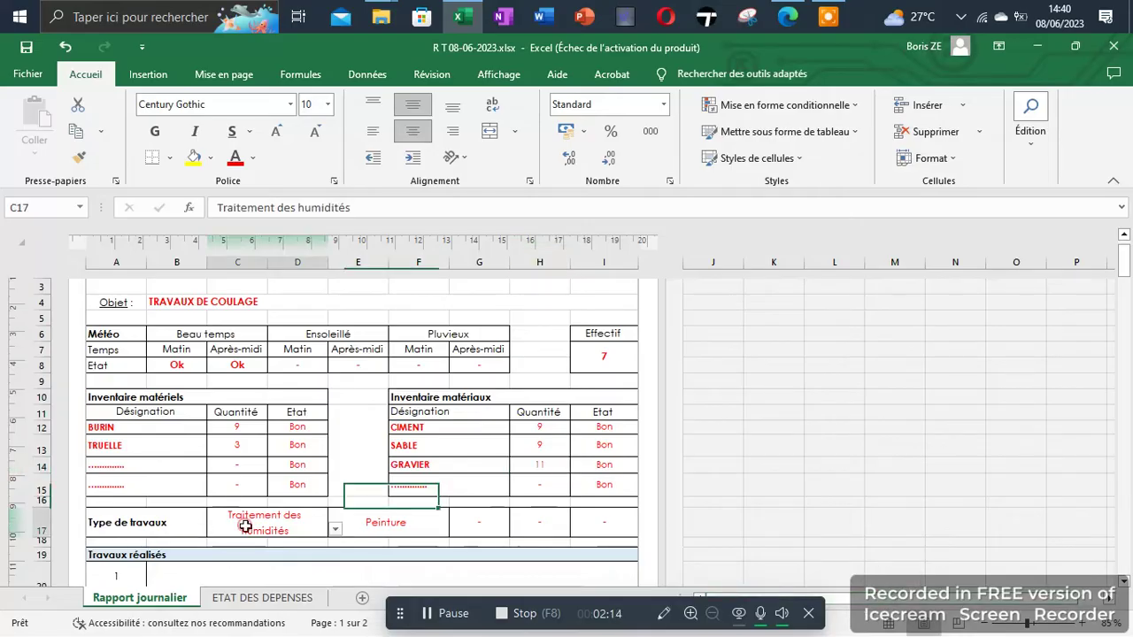
click(335, 531)
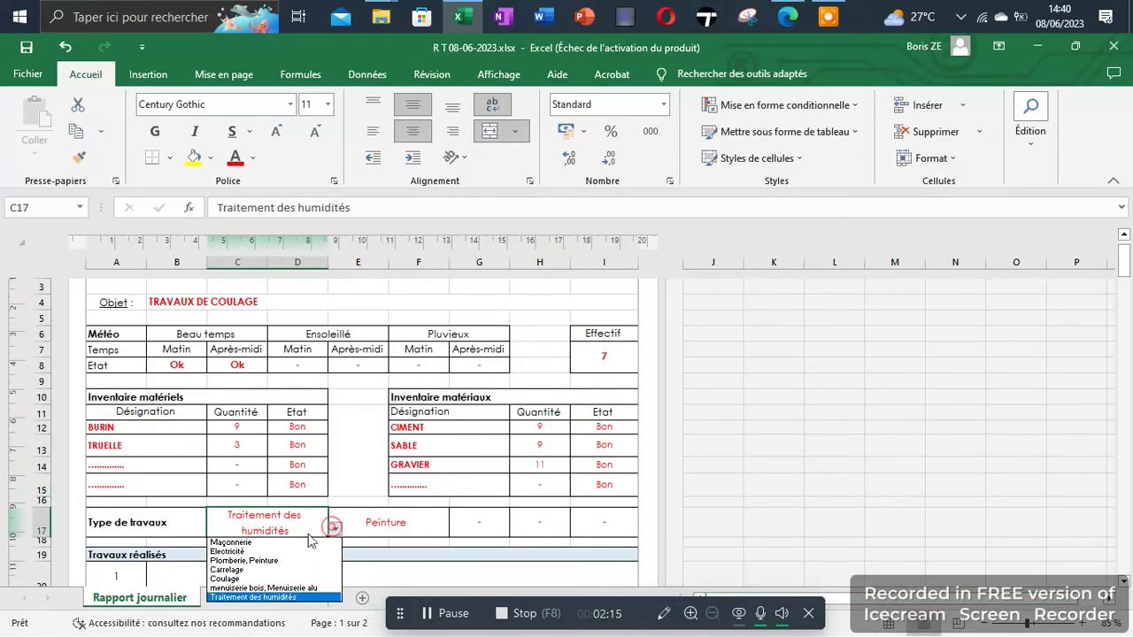
click(228, 580)
click(376, 531)
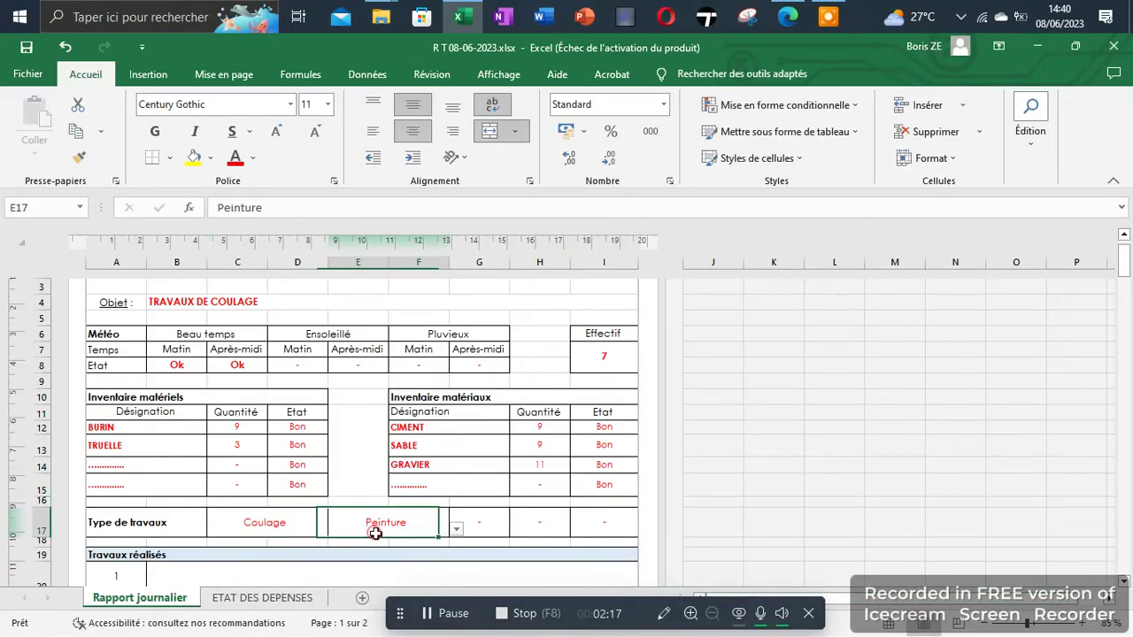
click(456, 531)
click(347, 607)
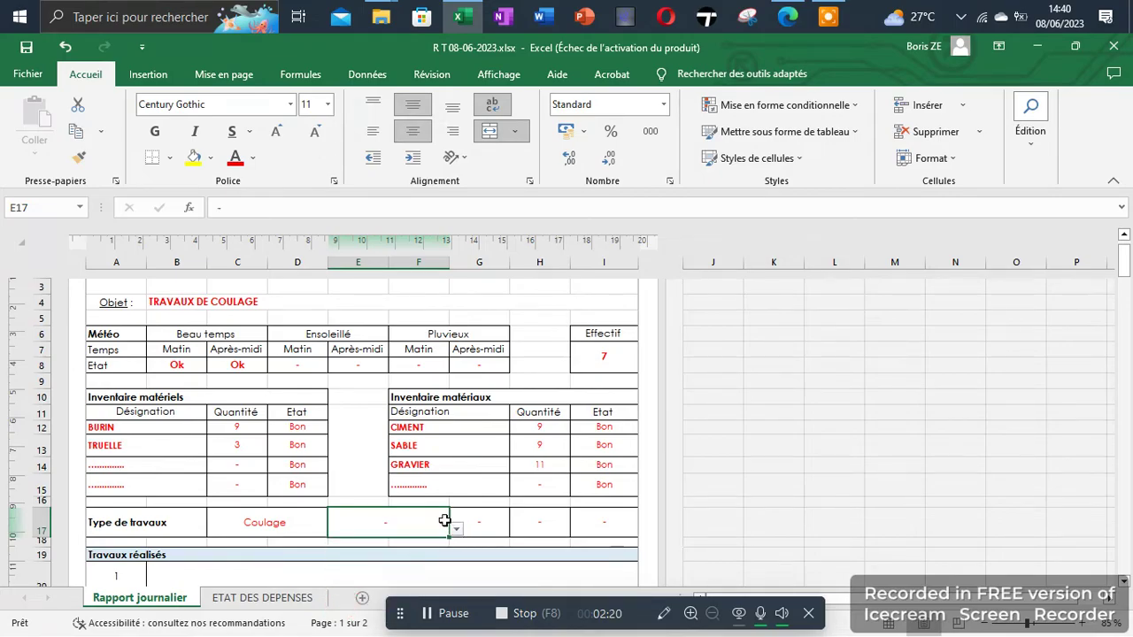
Enter COULAGE DE LA DALLE as item 1 of Travaux réalisés.
click(1124, 582)
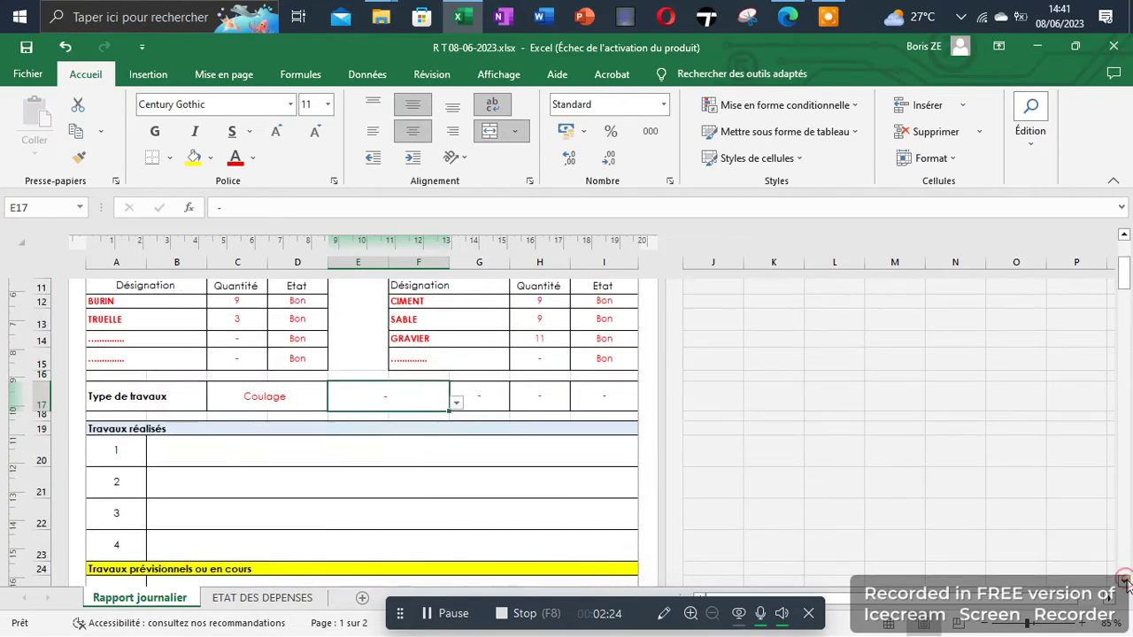
click(197, 432)
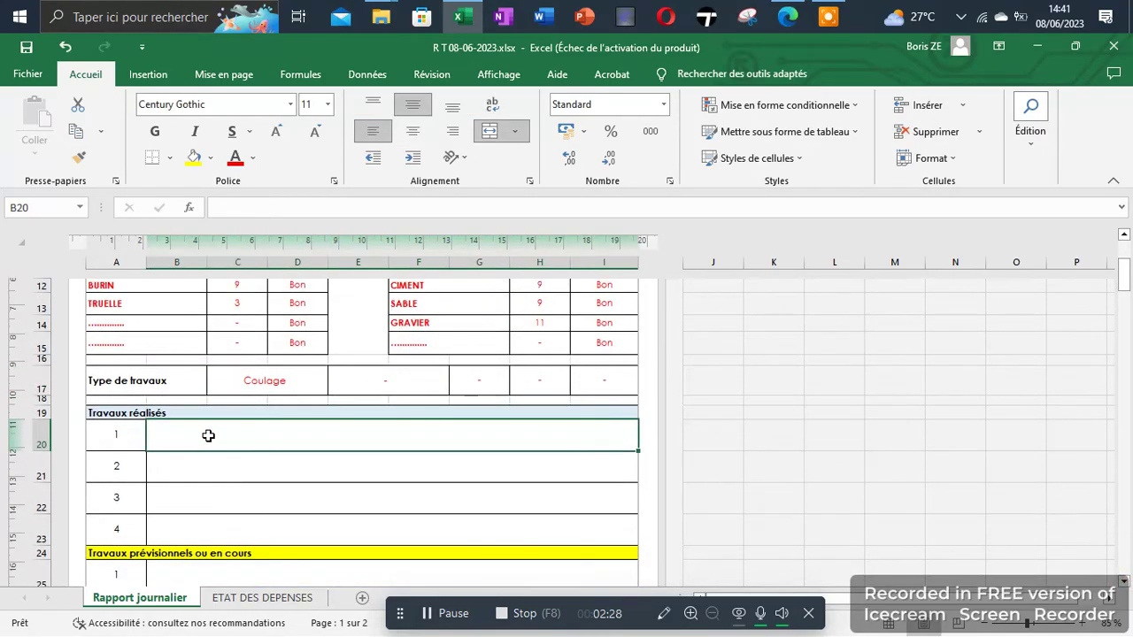
text(COULAGE)
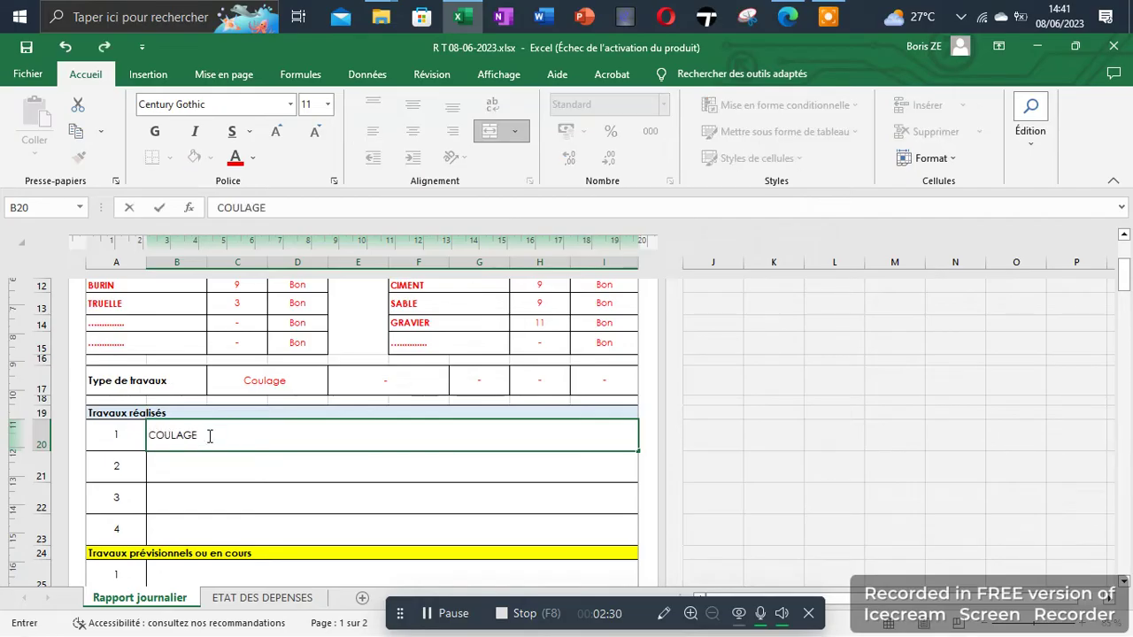
text( DE LA DALLE)
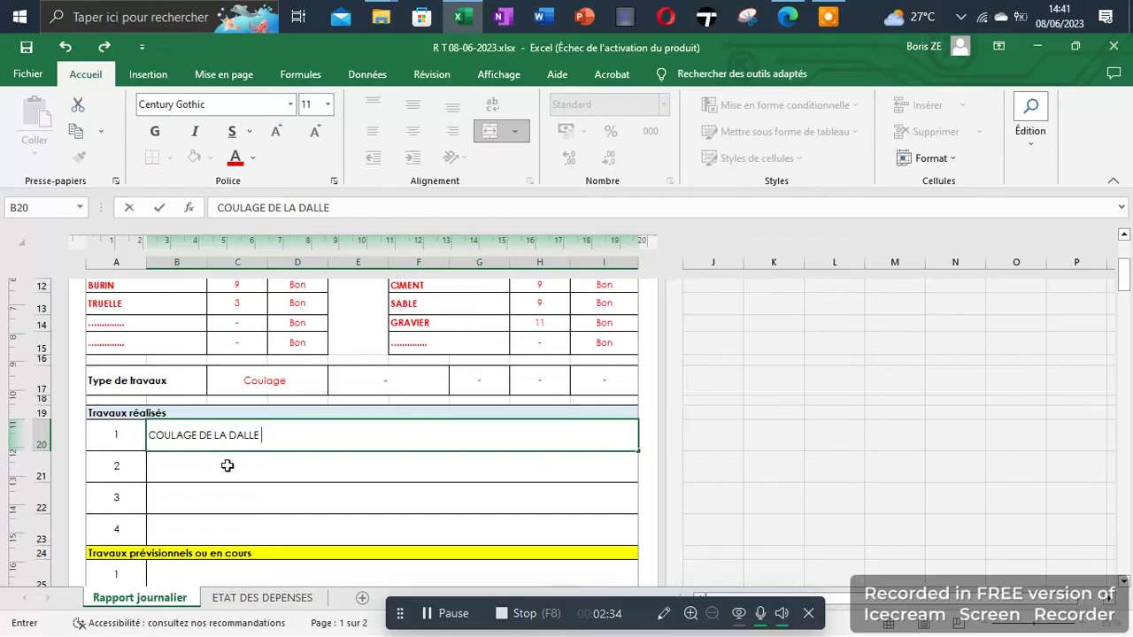
Enter COULAGE LONGRINE as item 2 of Travaux réalisés.
click(227, 466)
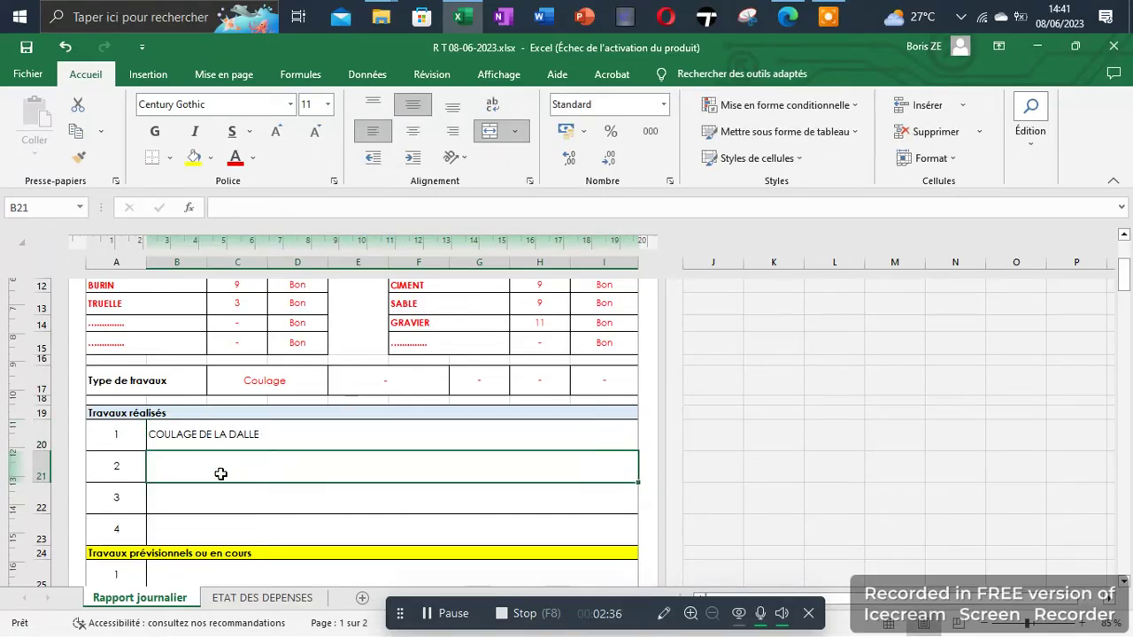
text(COYU)
key(BackSpace)
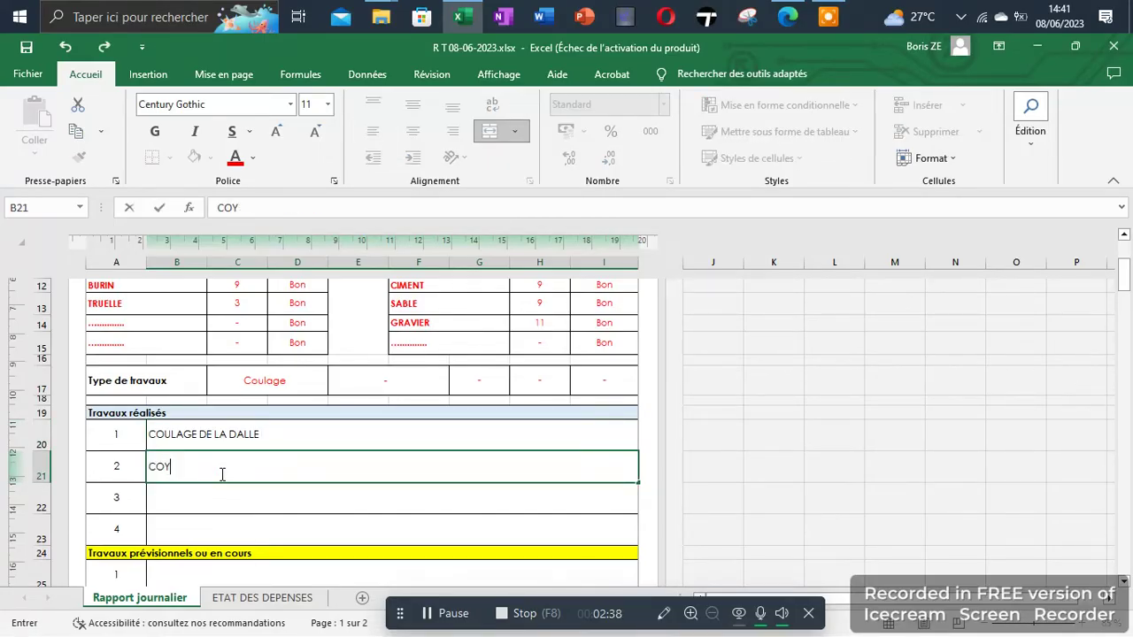
text(UL)
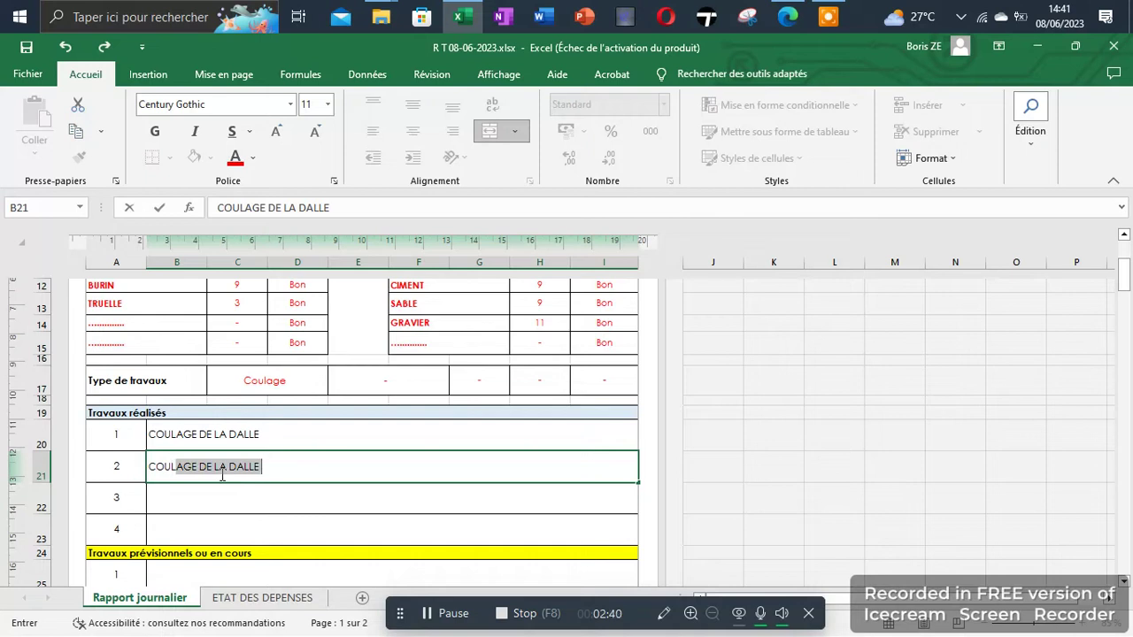
text(AGE LONG)
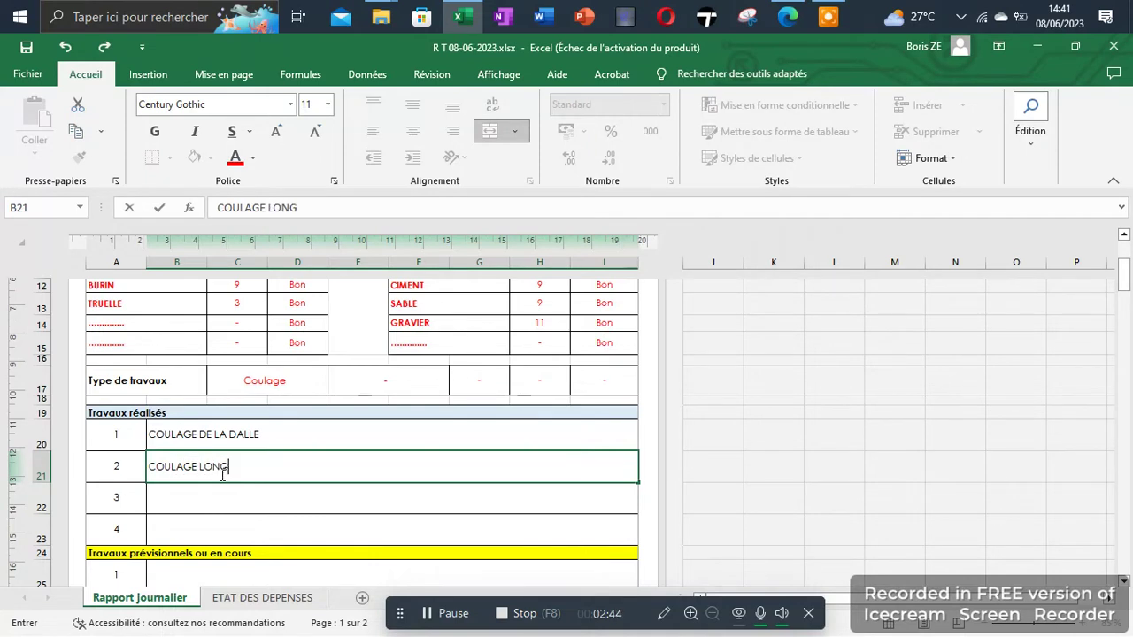
text(RINE)
right_click(222, 475)
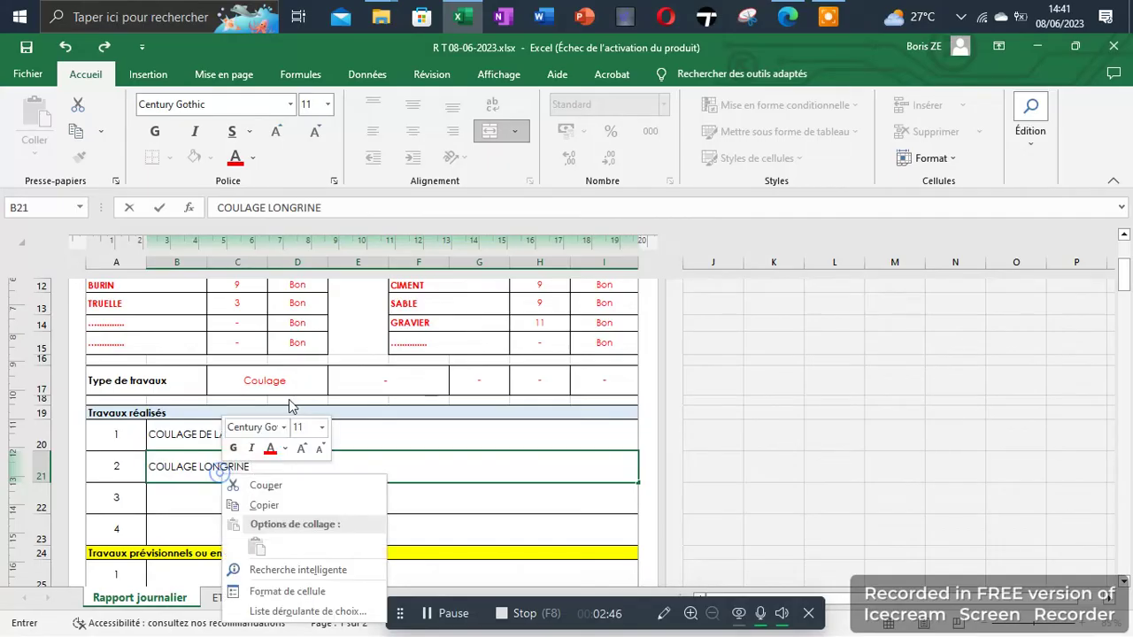
scroll(284, 453, down, 2)
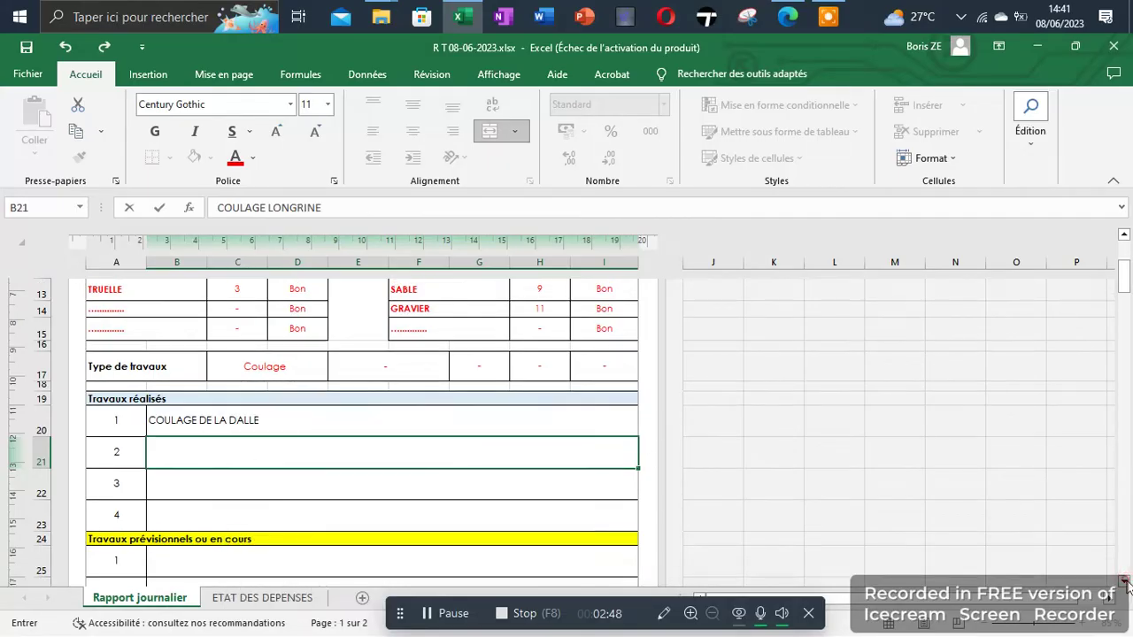
Enter ELEVATION as item 1 of Travaux prévisionnels ou en cours.
click(272, 499)
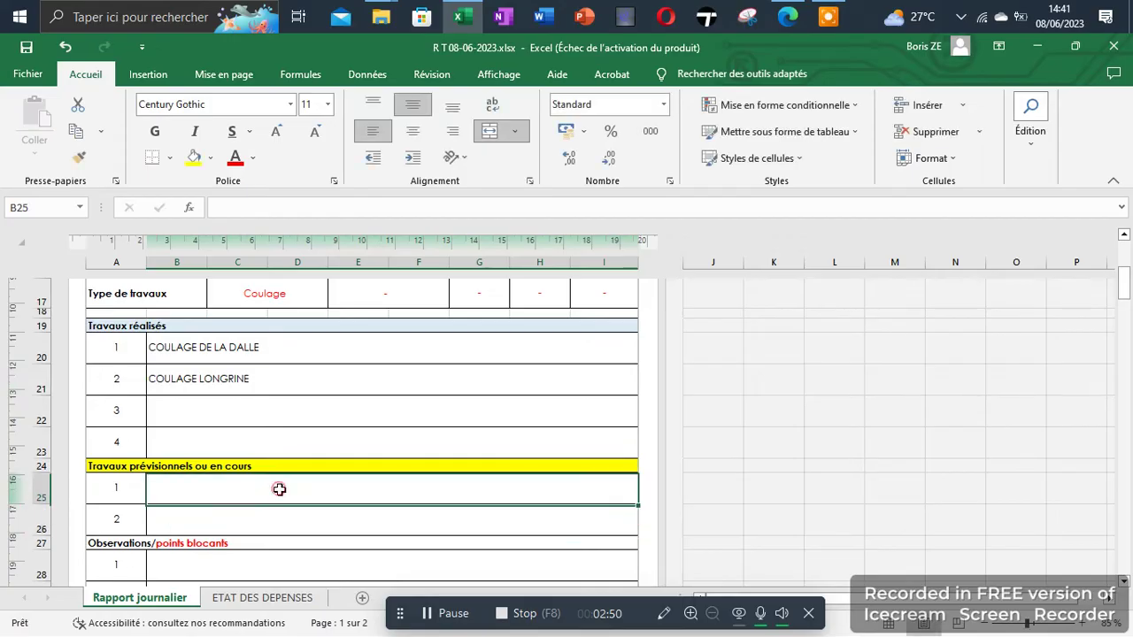
text(ELE)
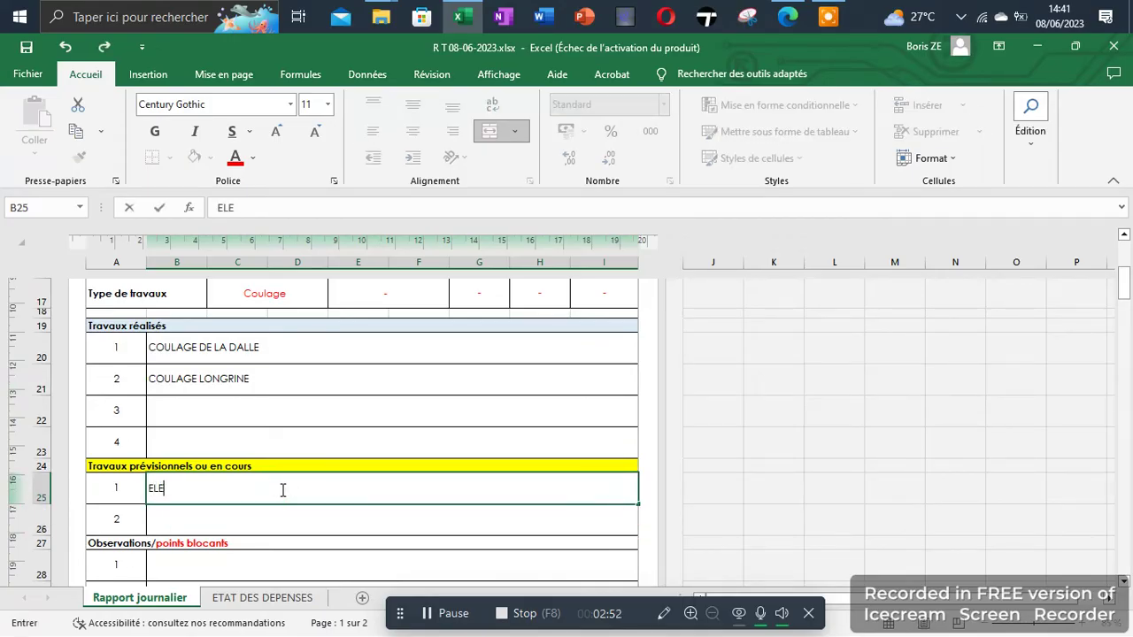
text(VATIO)
text(N)
key(Return)
Enter MANQUE DE MATERIAUX as item 1 of Observations/points blocants.
click(194, 558)
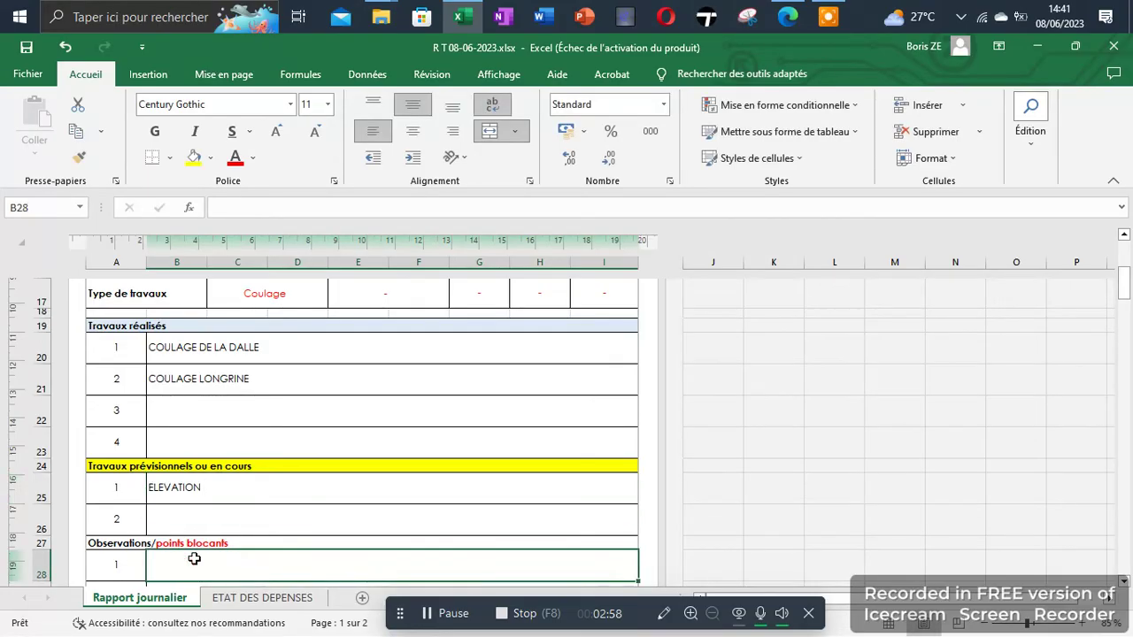
text(MAN)
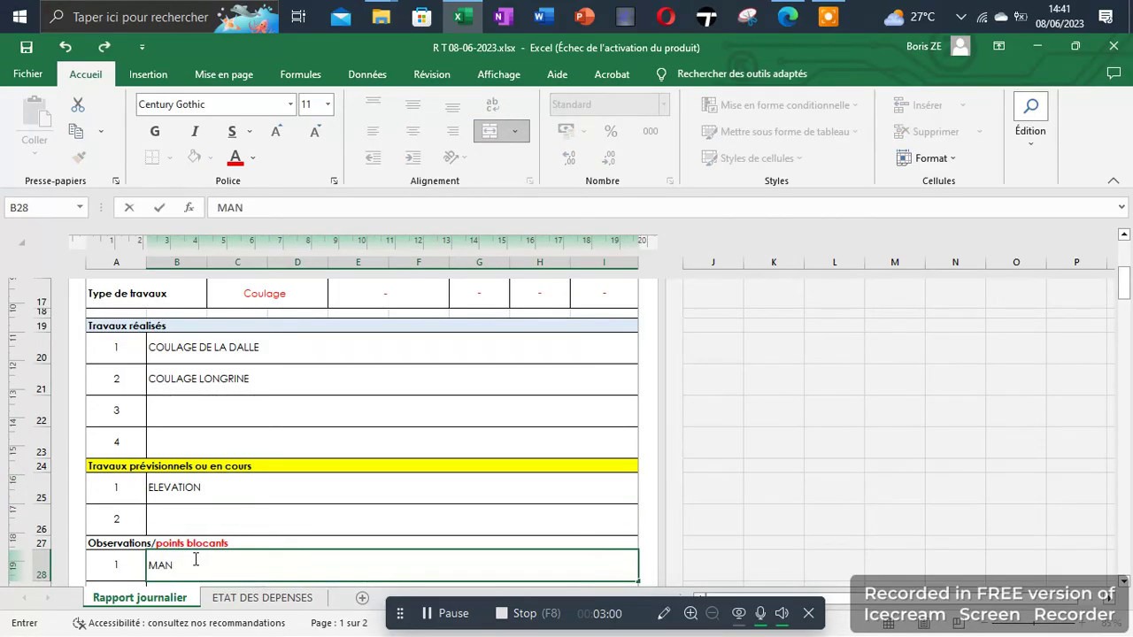
text(QUE DE M)
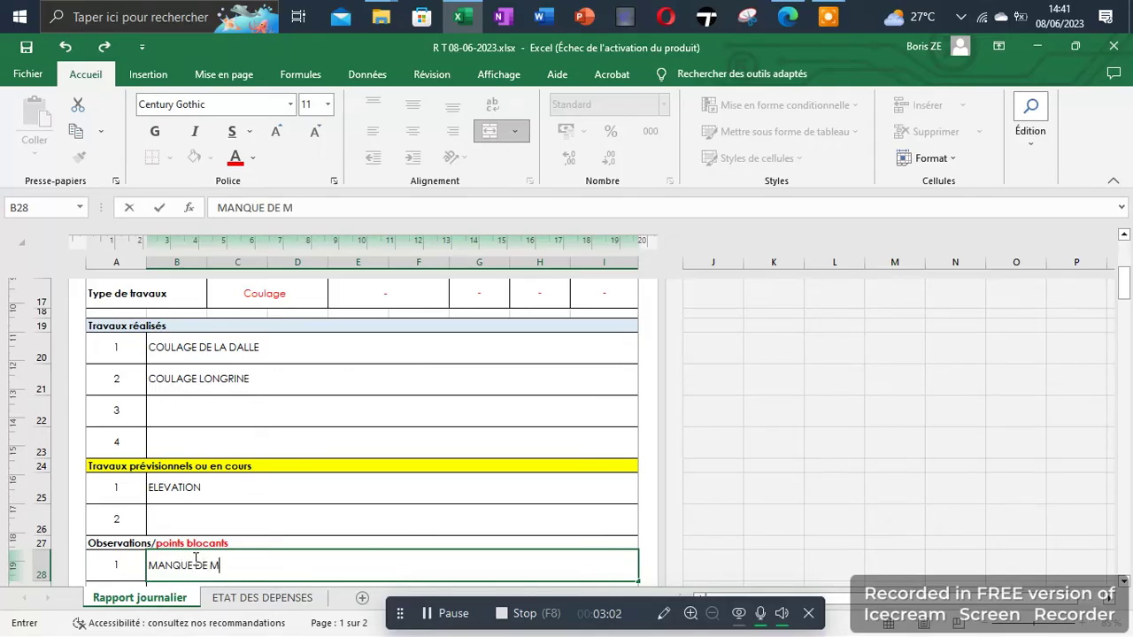
text(ATEIRL )
text(AUX)
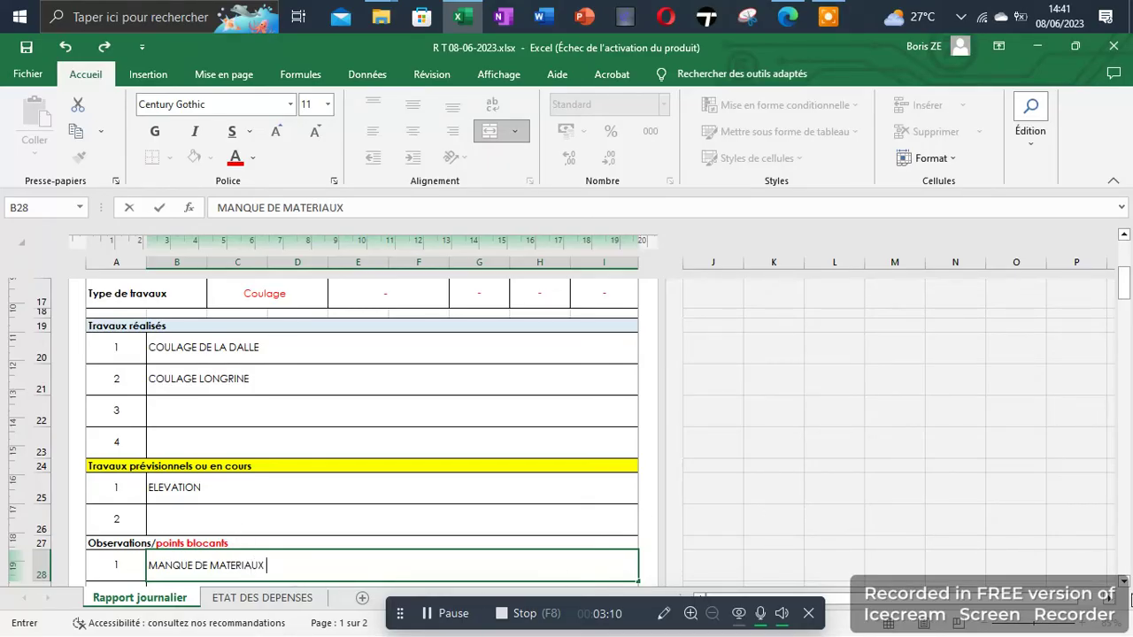
Clear item 3 of the observations and enter 2 MOIS as item 1 of Durée des travaux.
scroll(1128, 597, down, 3)
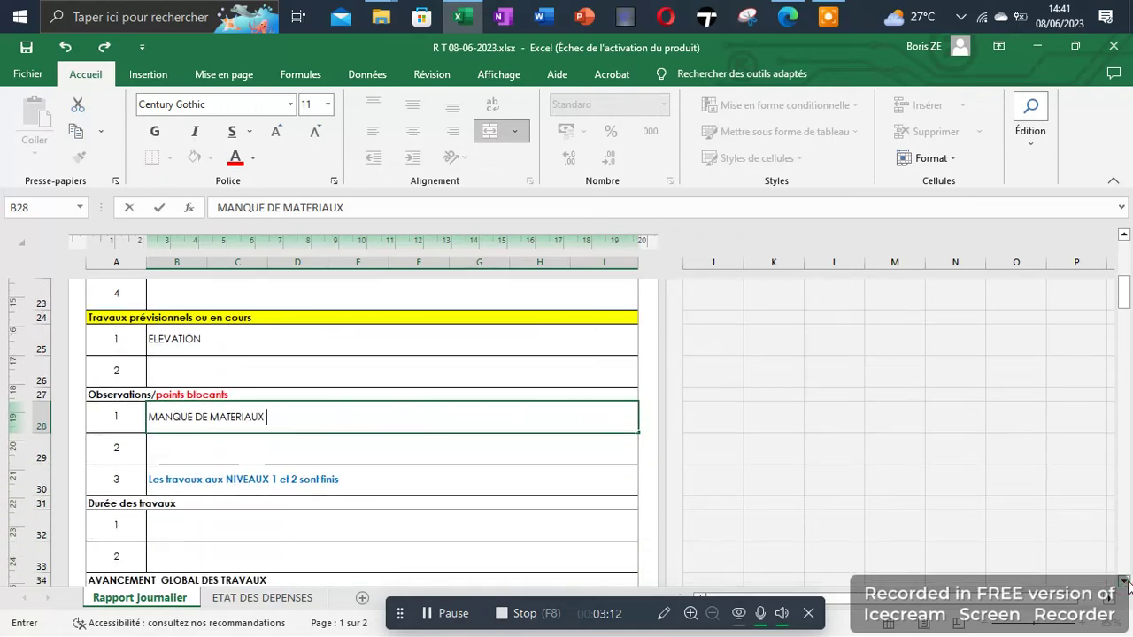
click(357, 402)
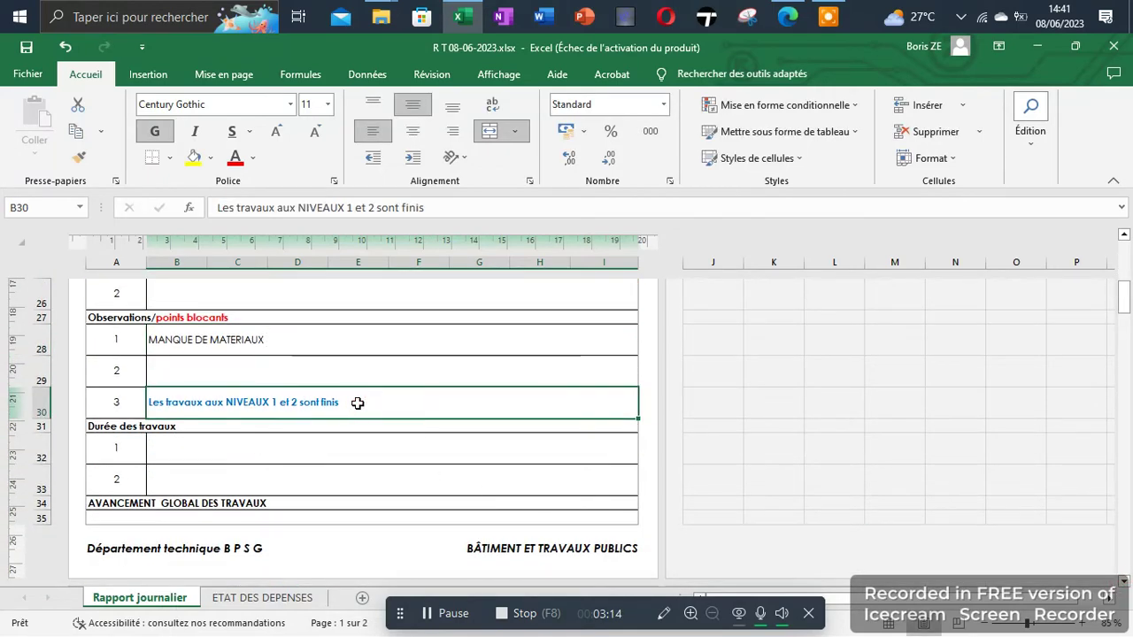
key(Delete)
click(227, 448)
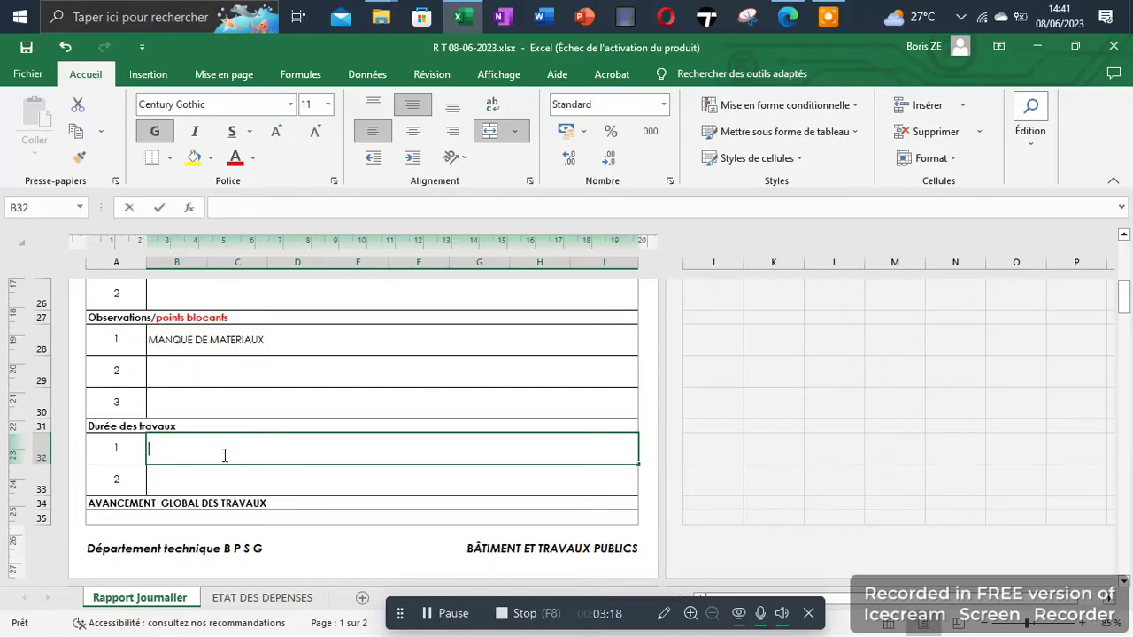
text(2 MOIS)
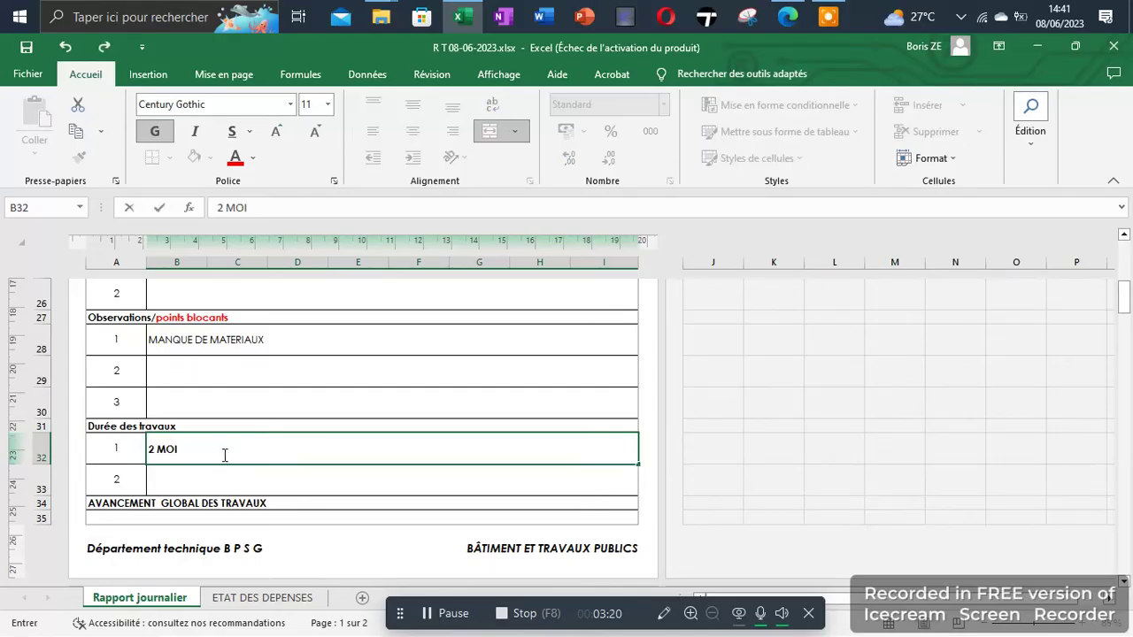
Set the AVANCEMENT GLOBAL DES TRAVAUX value to 60%.
click(327, 514)
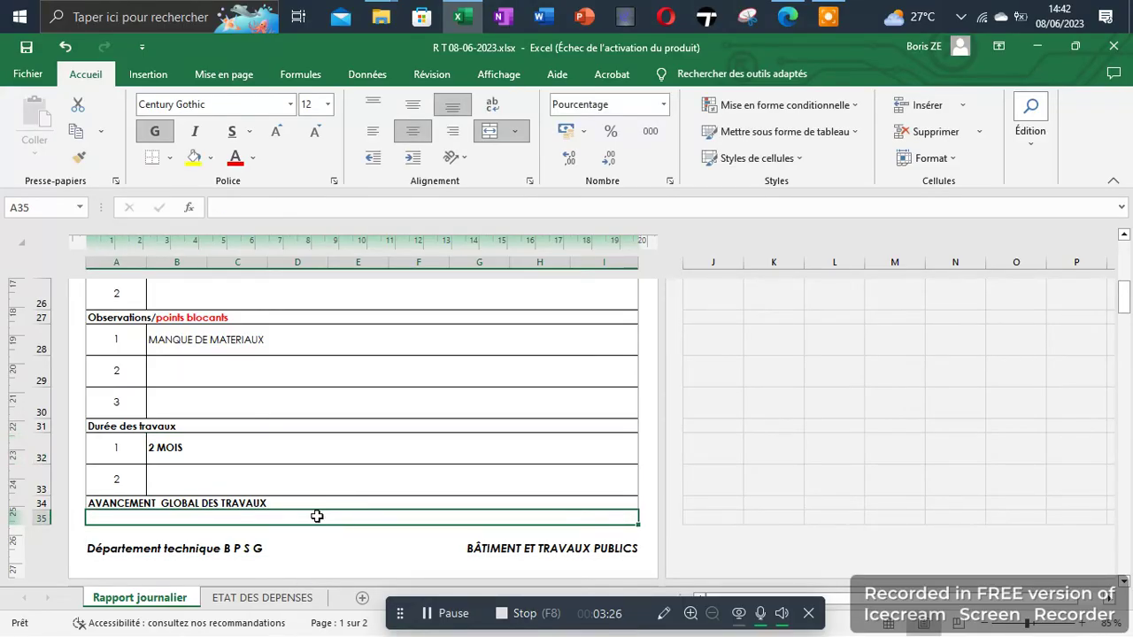
text(50)
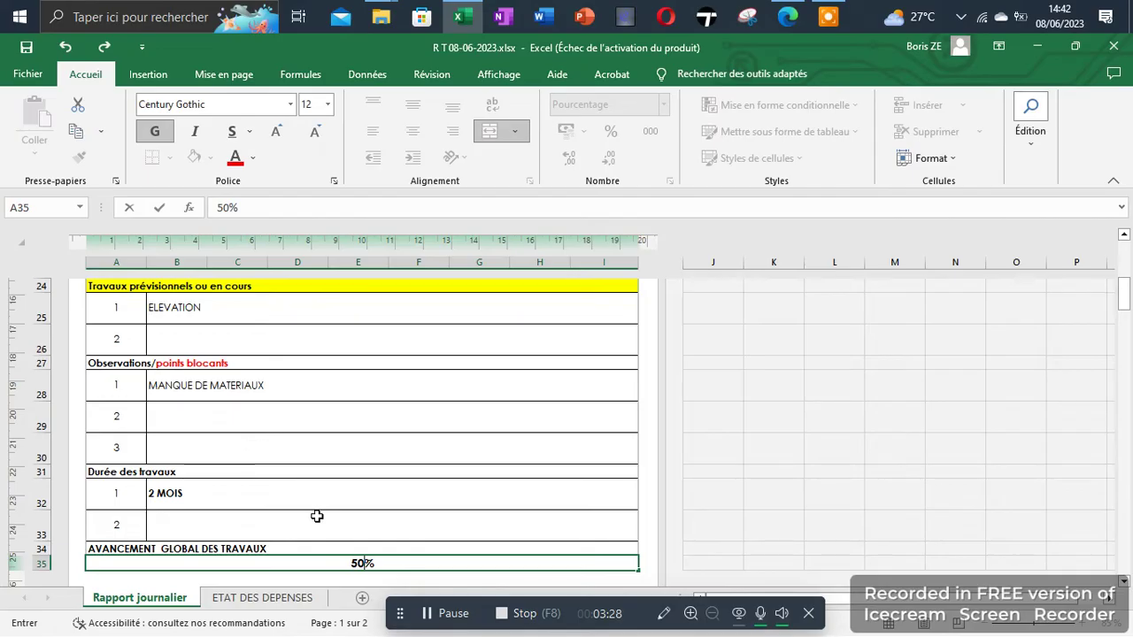
key(BackSpace)
key(BackSpace)
text(40)
key(BackSpace)
text(60)
scroll(1123, 584, down, 1)
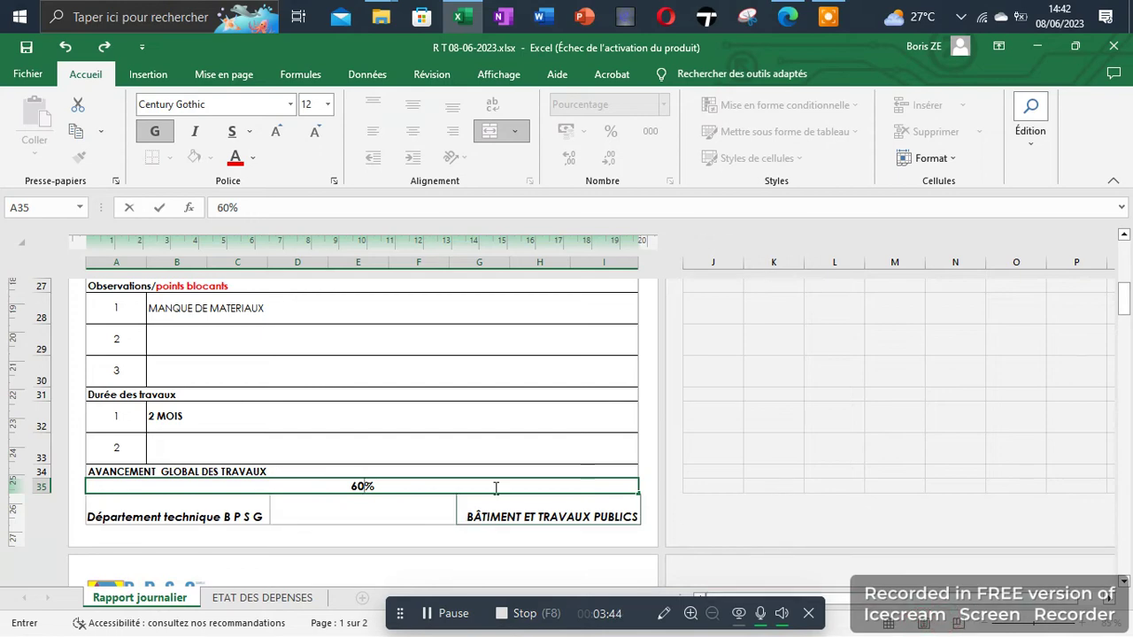
click(510, 399)
Switch the sheet to page break view and examine the enlarged print preview of the daily report.
click(953, 623)
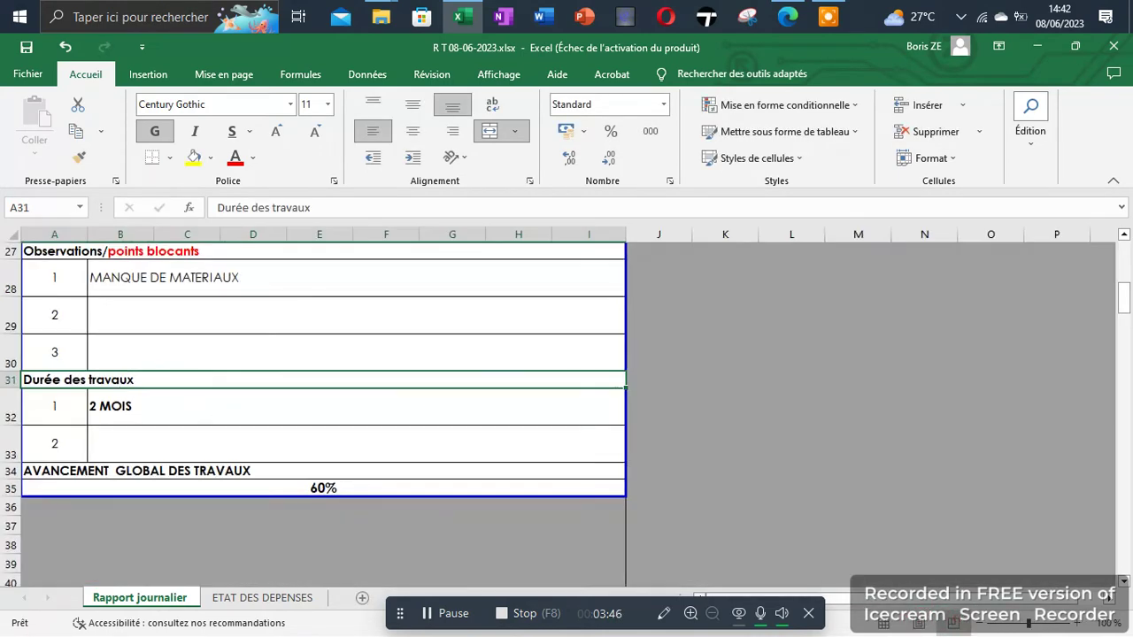
click(21, 76)
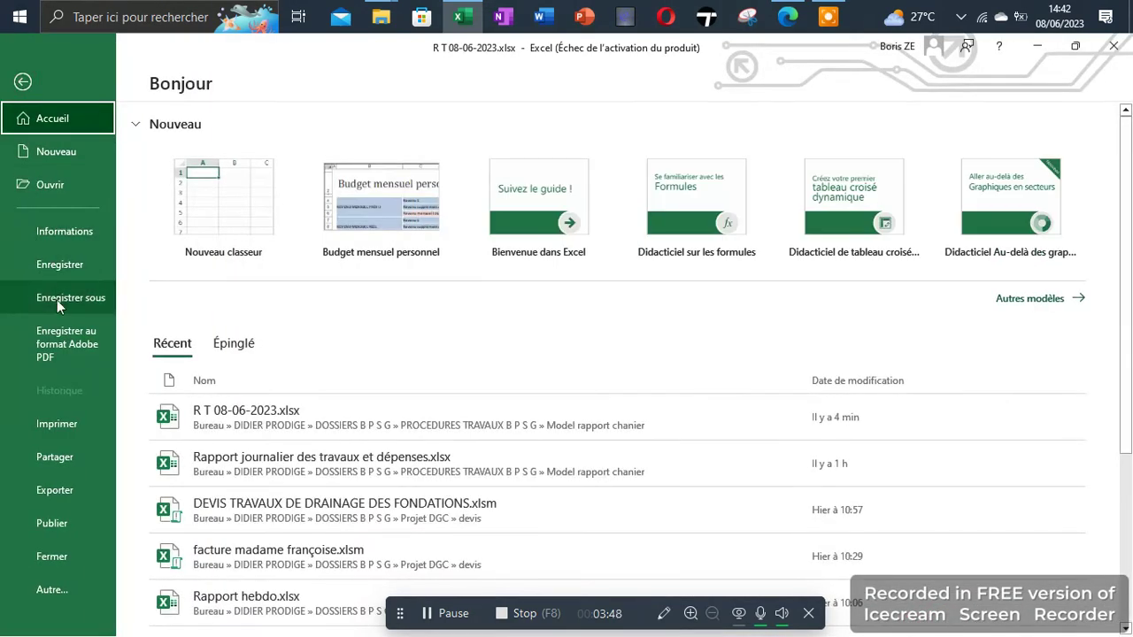
click(52, 423)
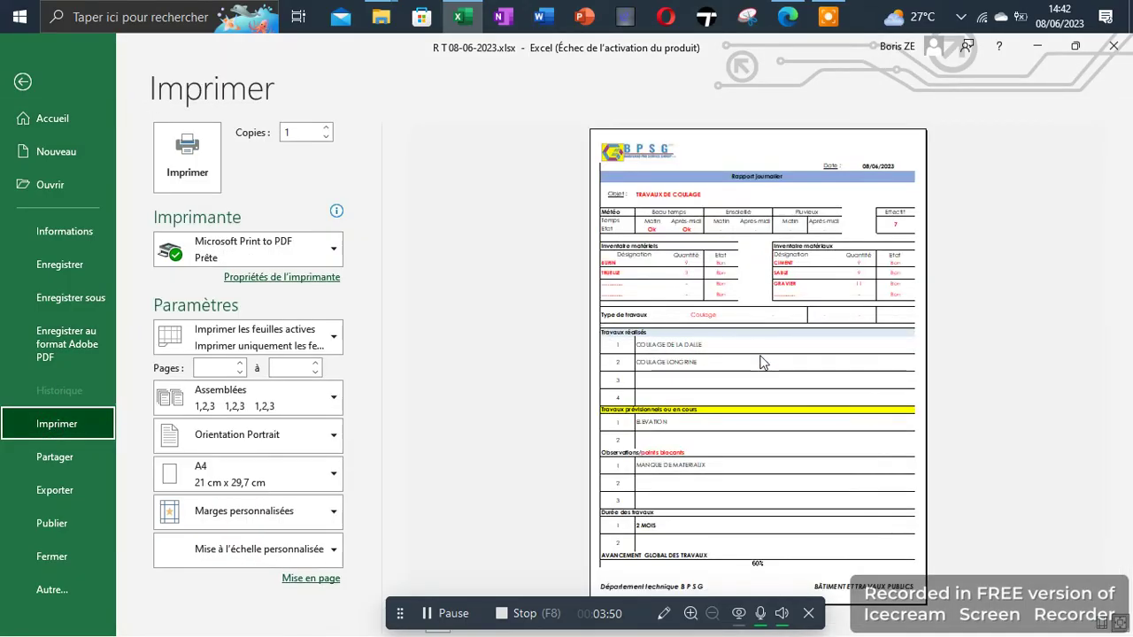
click(821, 270)
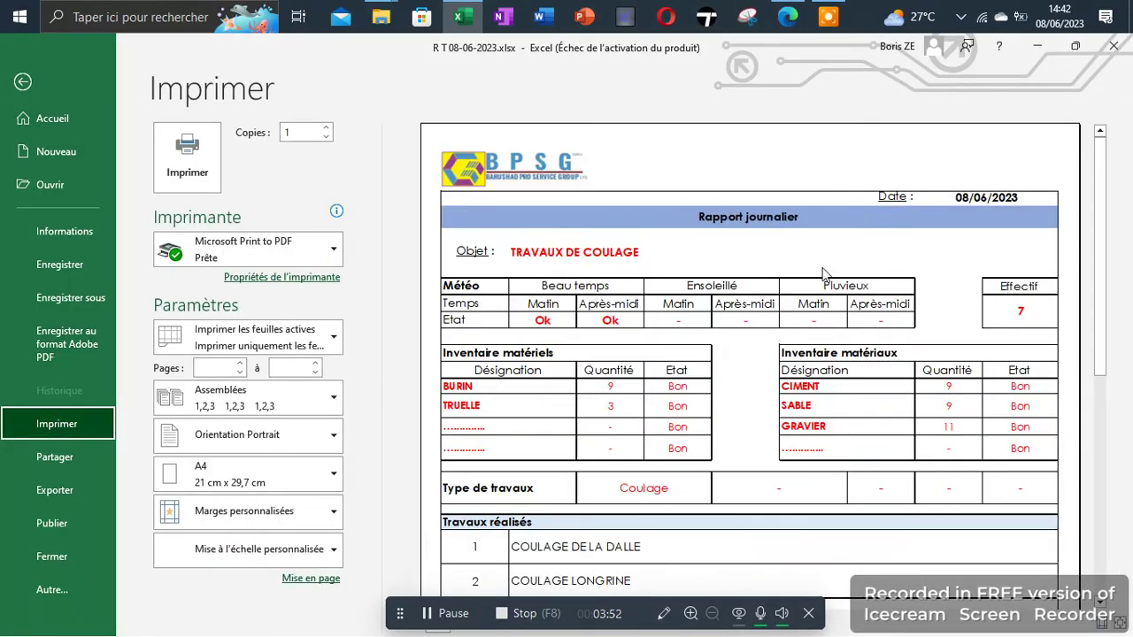
drag(1100, 334, 1100, 419)
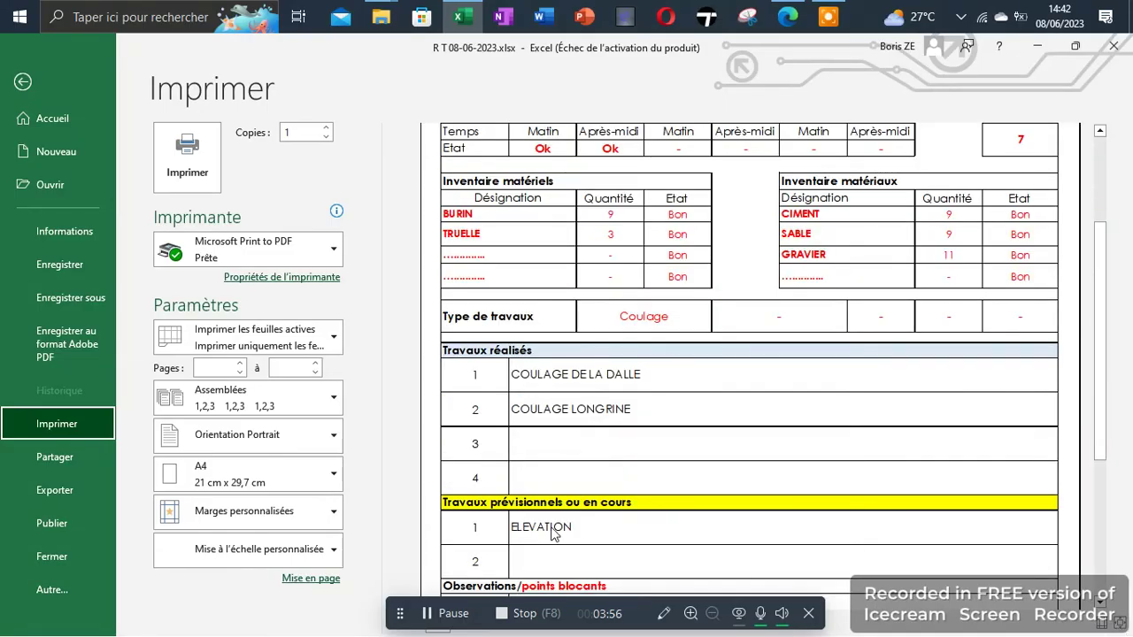
Review the rest of the daily report in the print preview down to its footer, and return to the worksheet.
scroll(731, 462, down, 3)
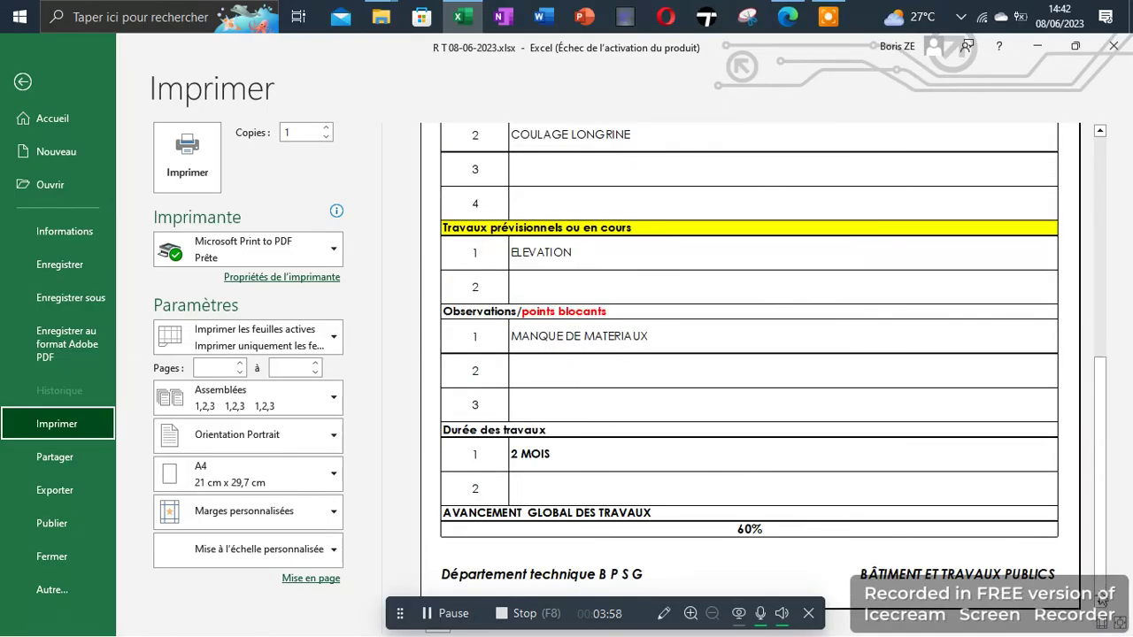
drag(1102, 522, 627, 292)
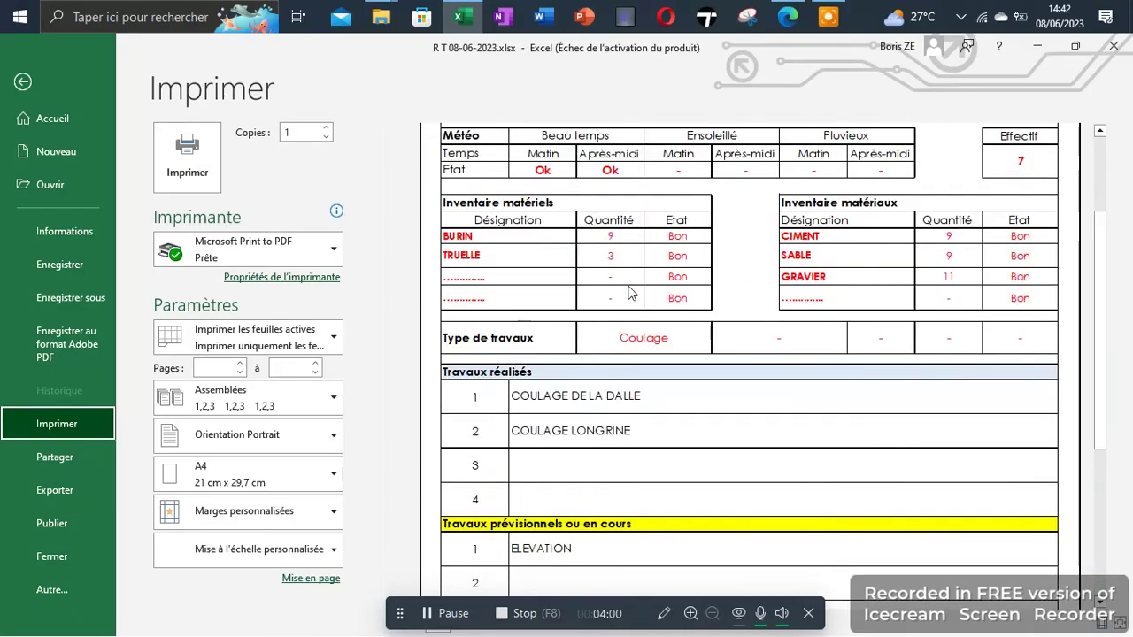
click(23, 82)
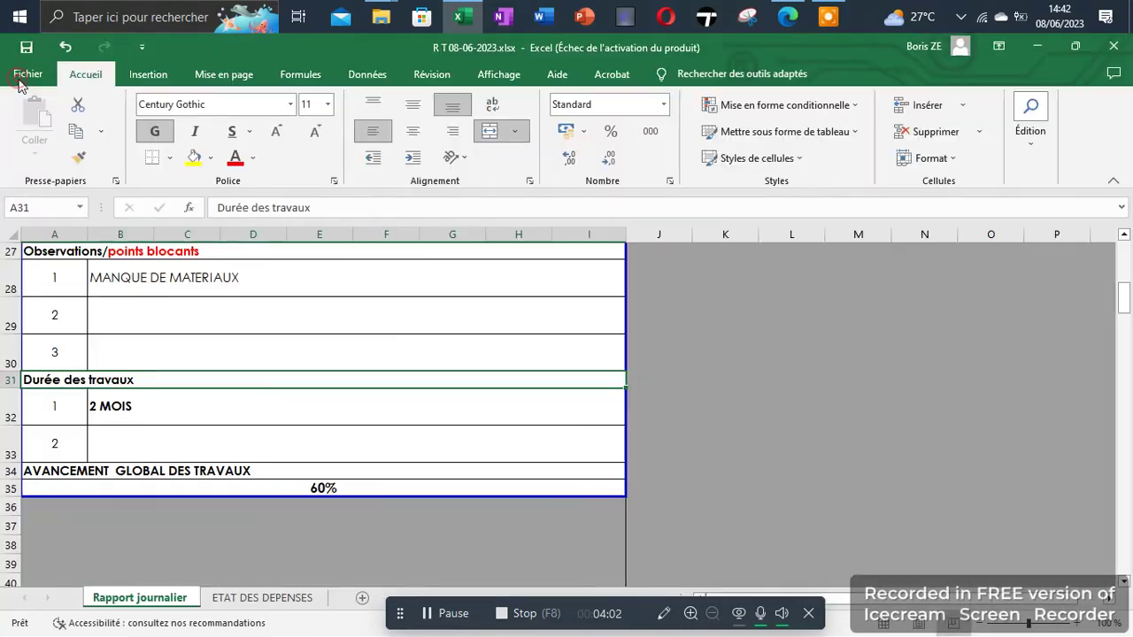
Examine the ETAT DES DEPENSES sheet, including its colour legend and the list of equipment and materials.
click(271, 600)
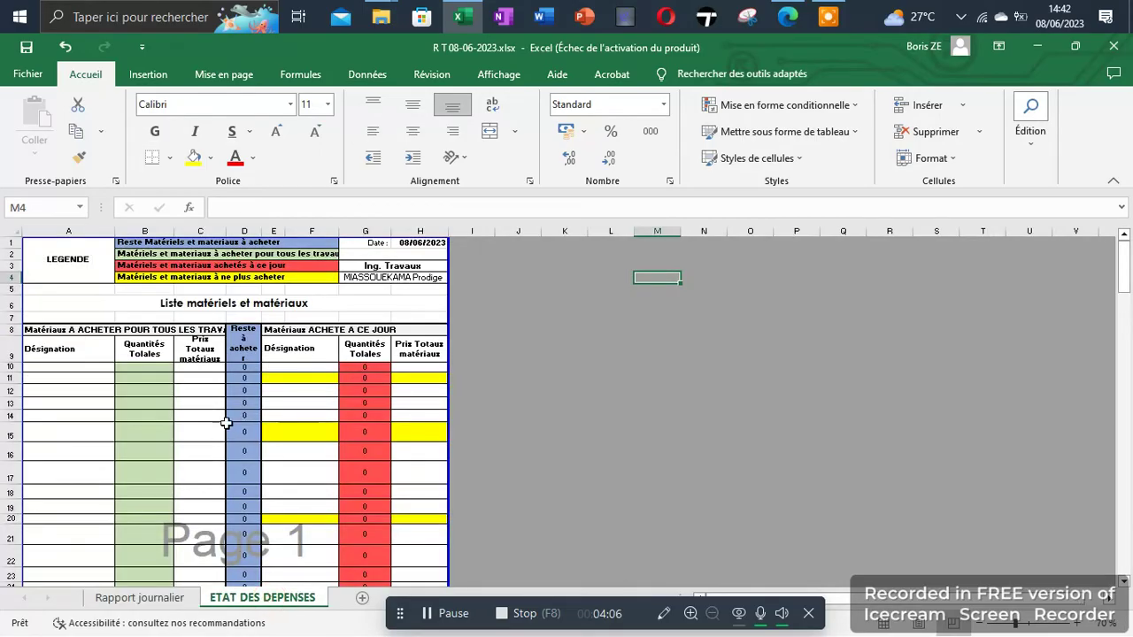
ctrl+scroll(218, 376, up, 3)
scroll(246, 321, up, 1)
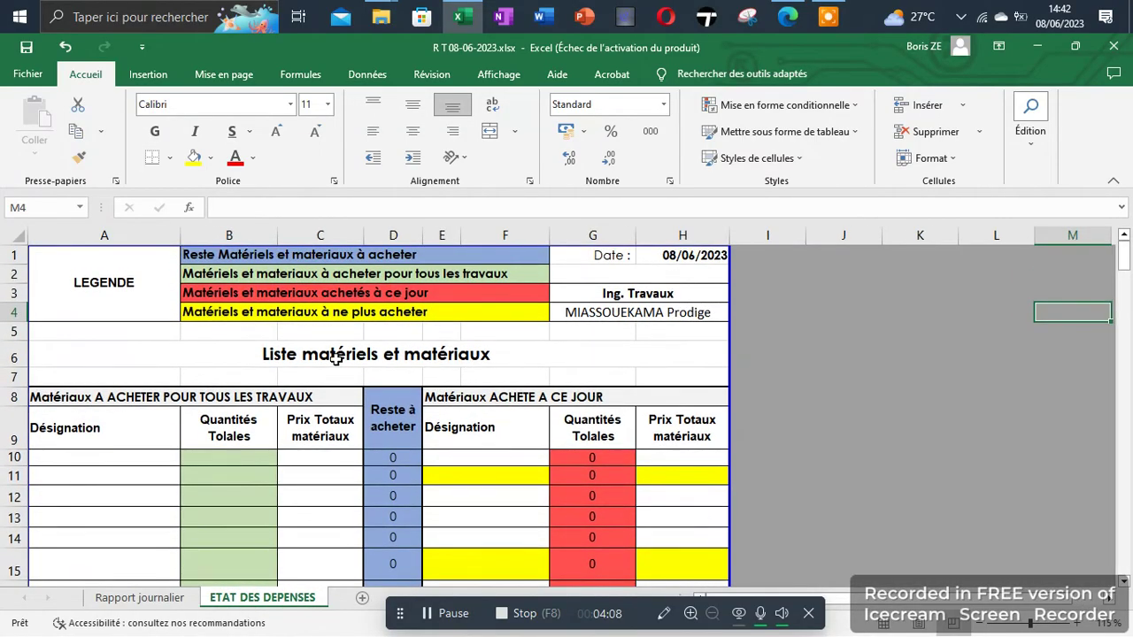
scroll(574, 451, down, 13)
scroll(425, 472, up, 8)
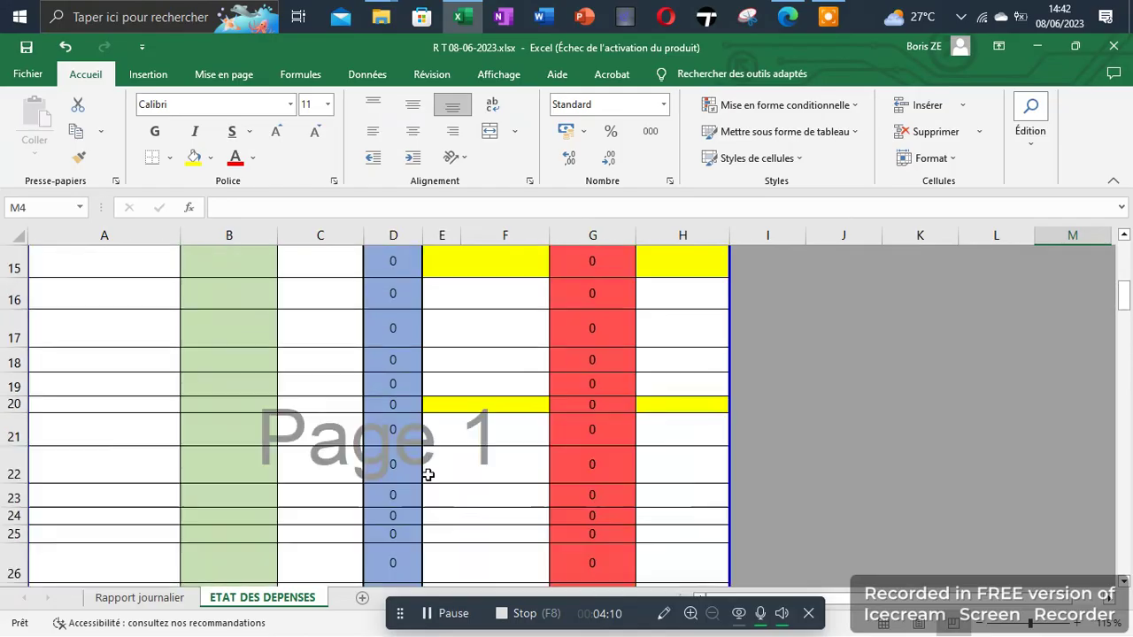
Return to the Rapport journalier sheet and display it in page layout view from its header.
click(140, 599)
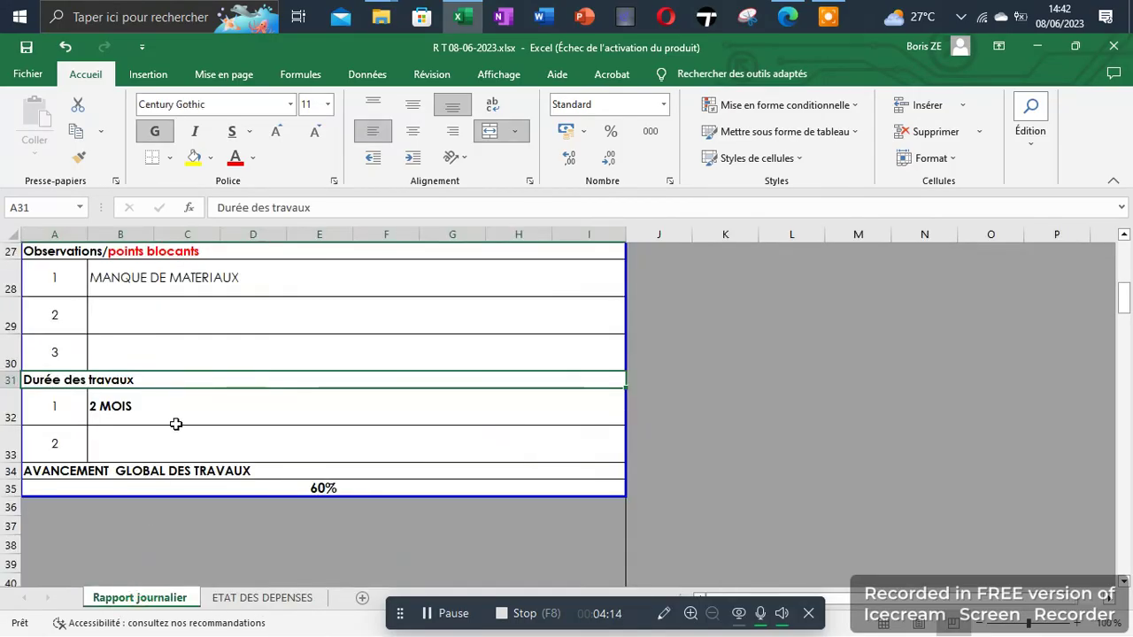
scroll(177, 423, up, 9)
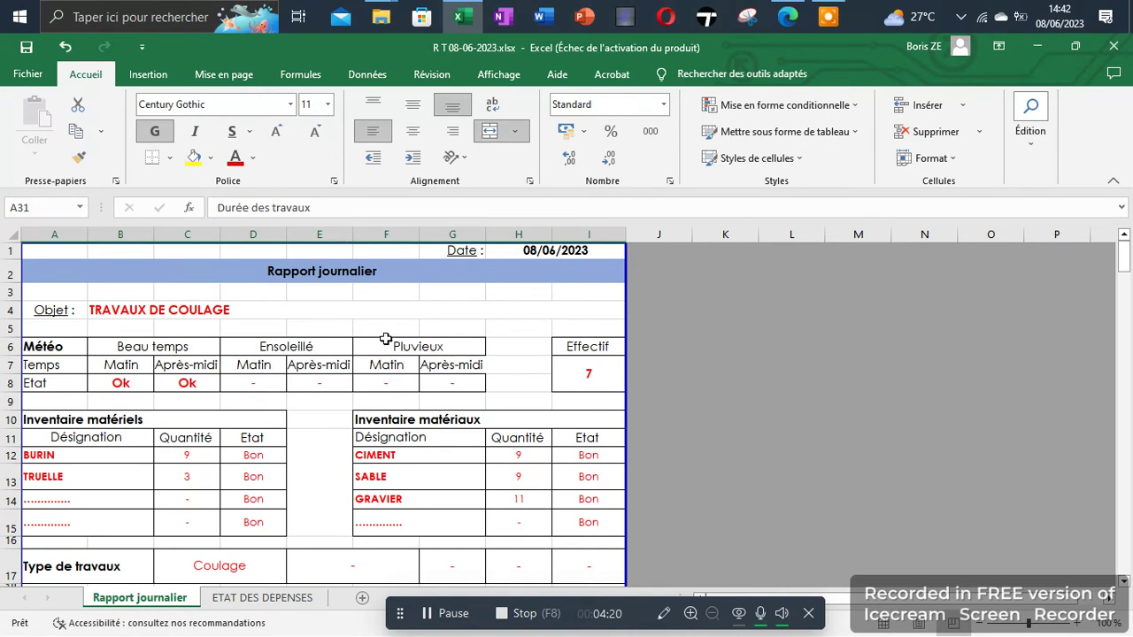
click(920, 623)
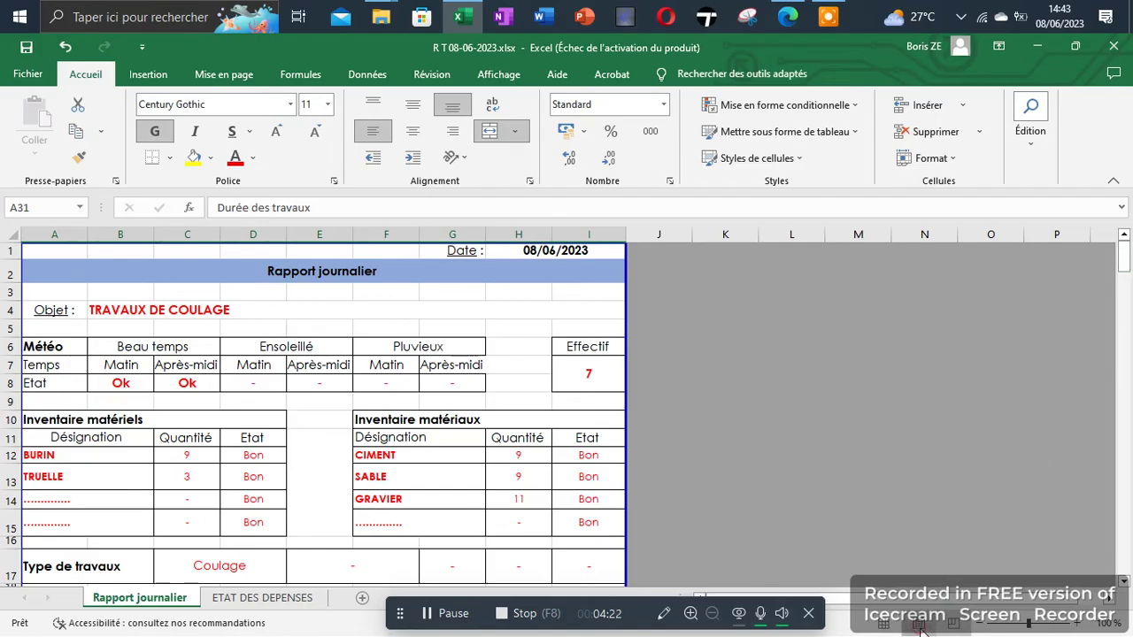
scroll(345, 377, up, 7)
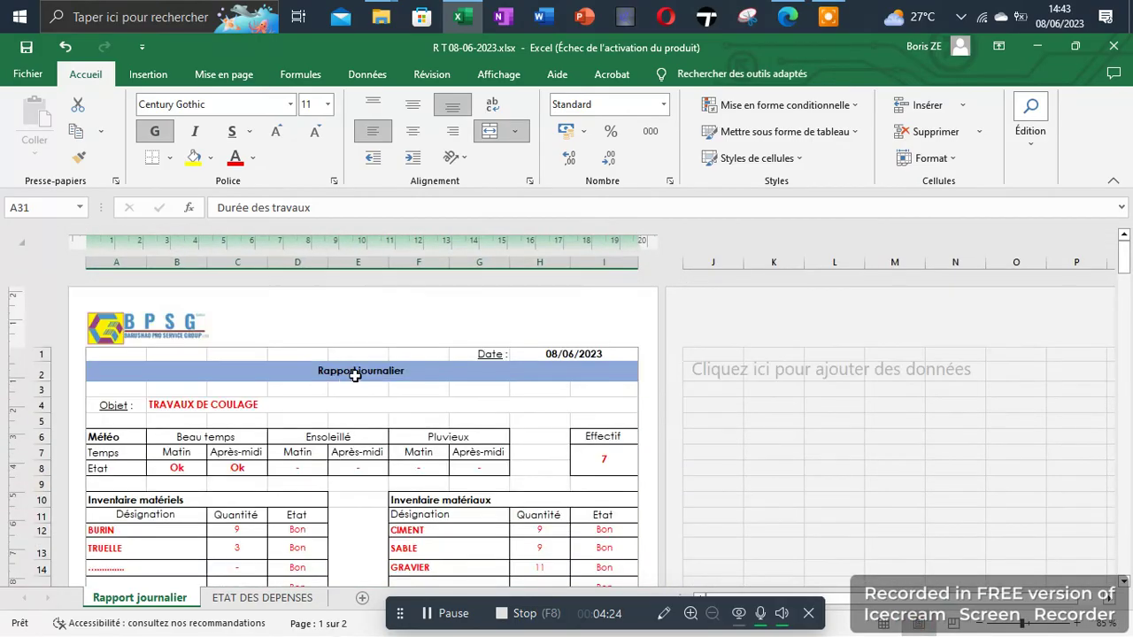
click(133, 355)
click(158, 352)
click(238, 353)
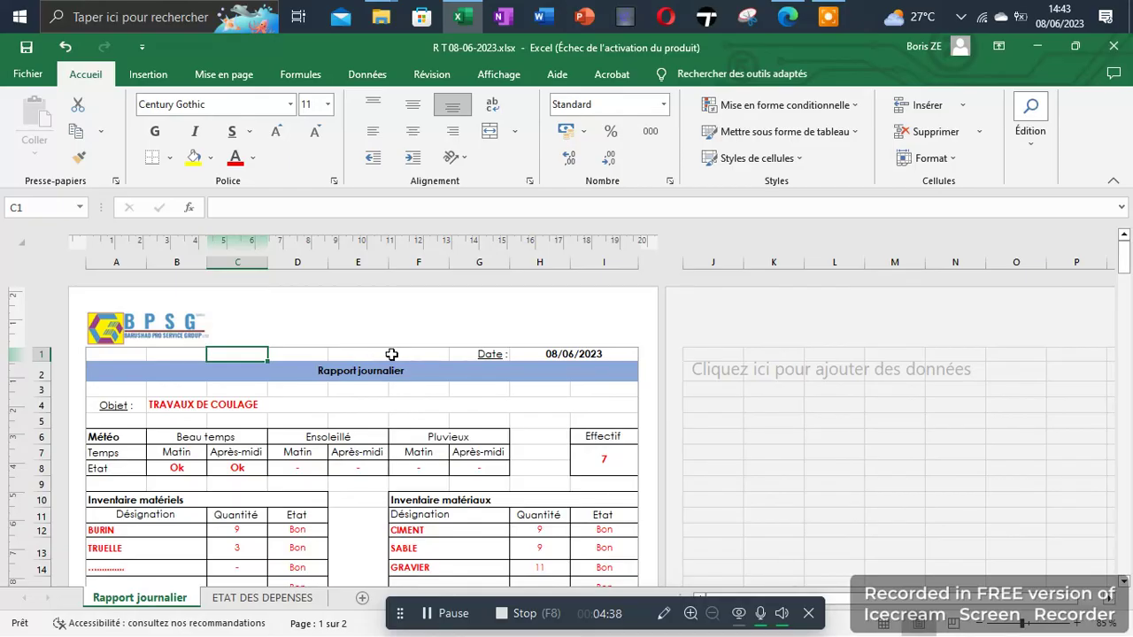
click(488, 393)
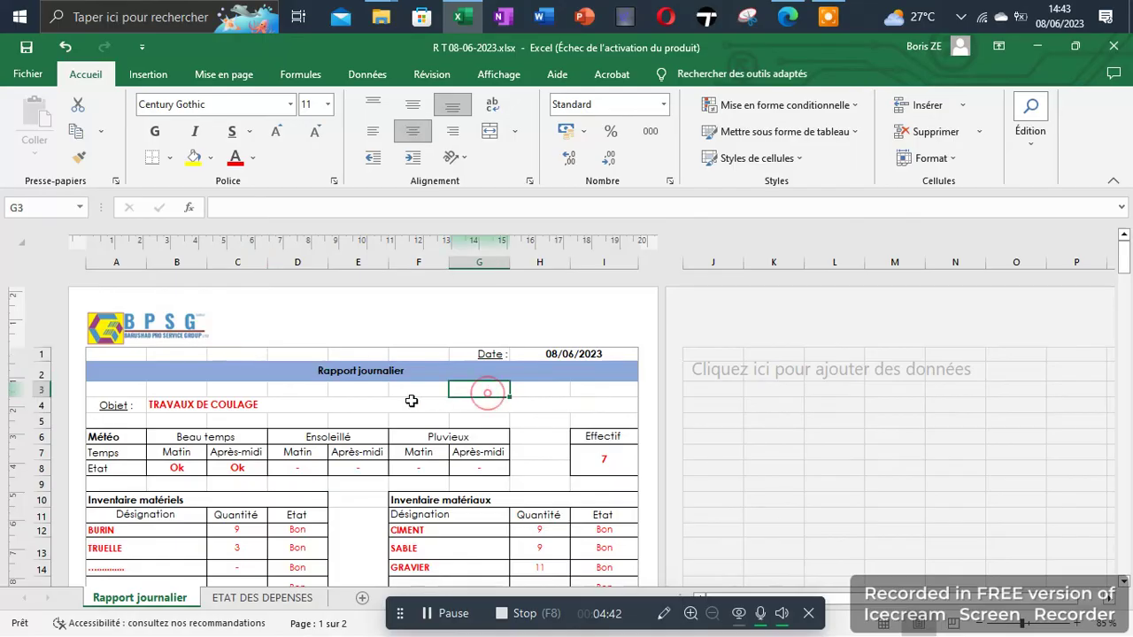
click(135, 385)
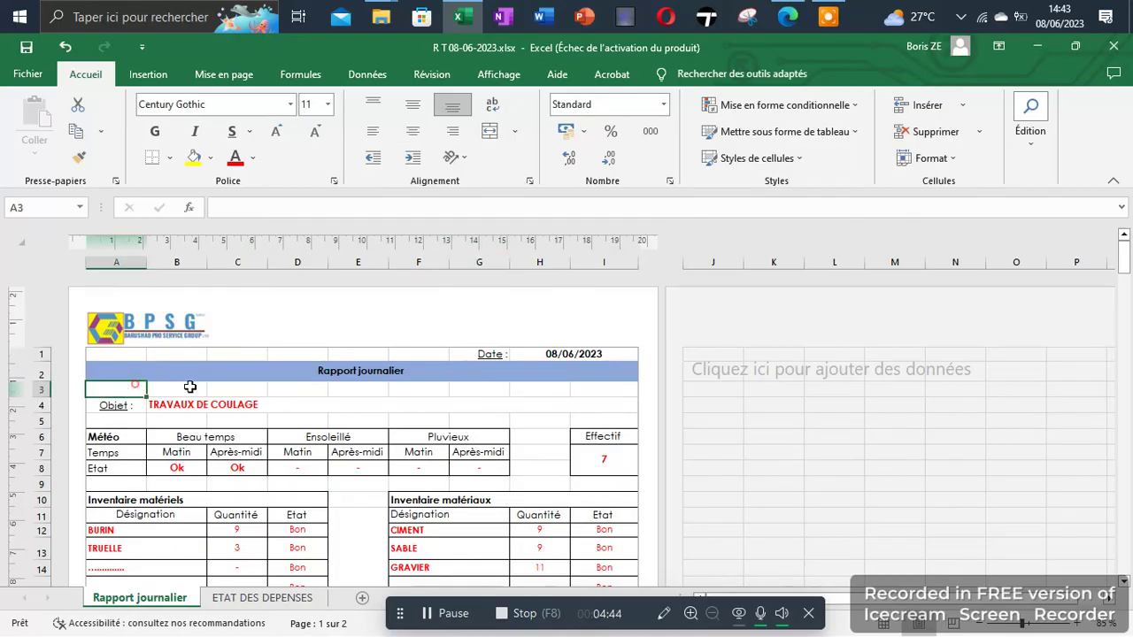
click(189, 386)
click(256, 386)
click(292, 388)
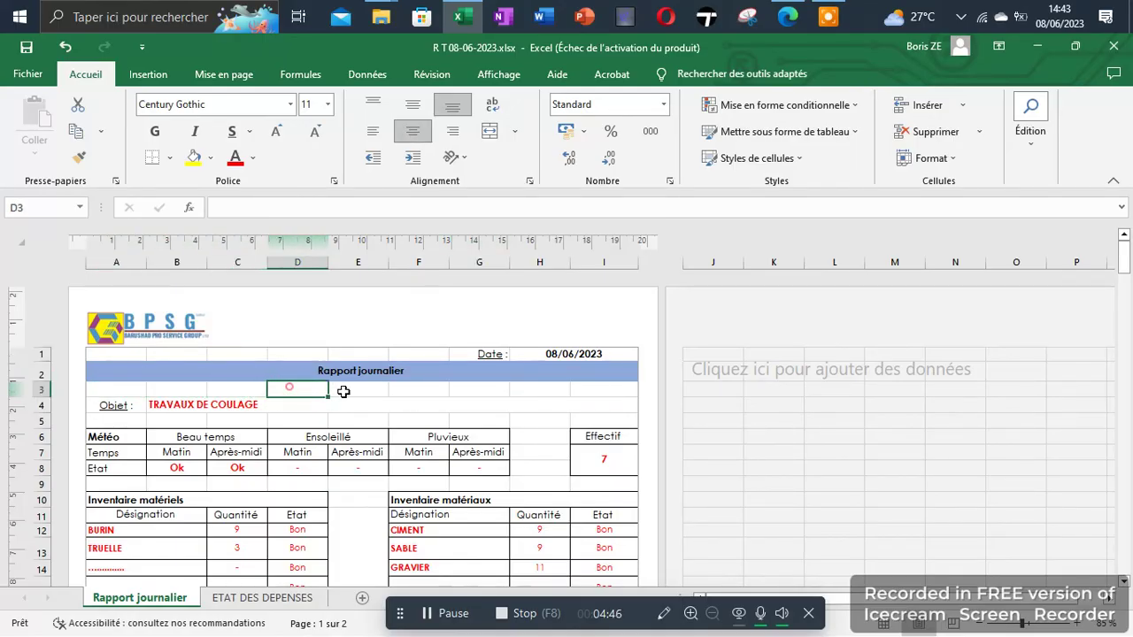
click(340, 390)
click(425, 392)
click(496, 393)
click(566, 394)
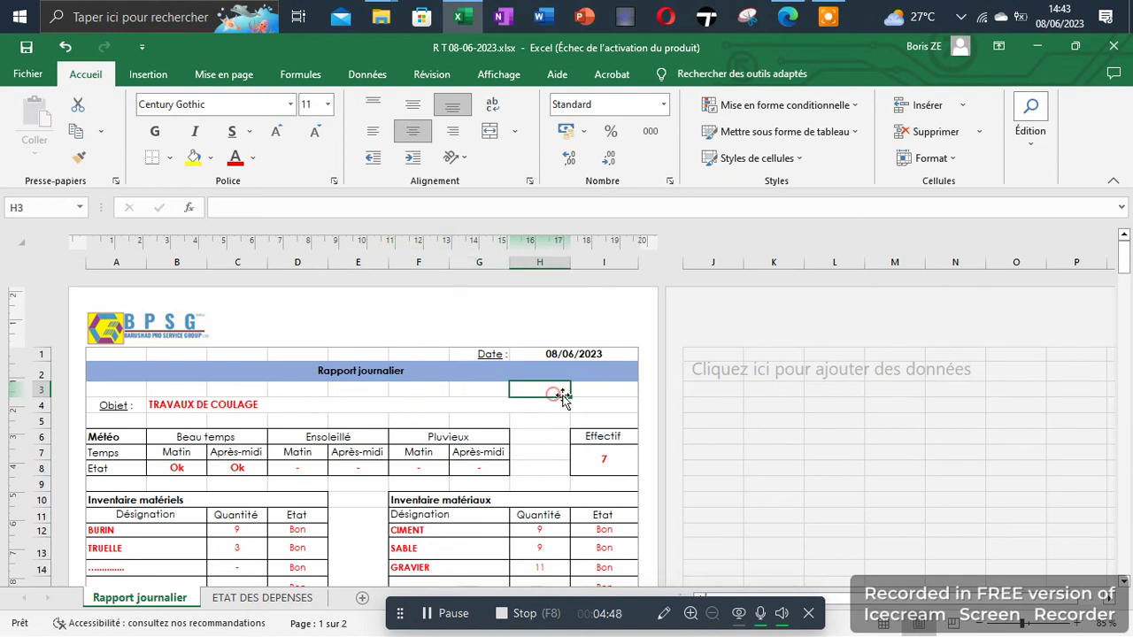
click(602, 392)
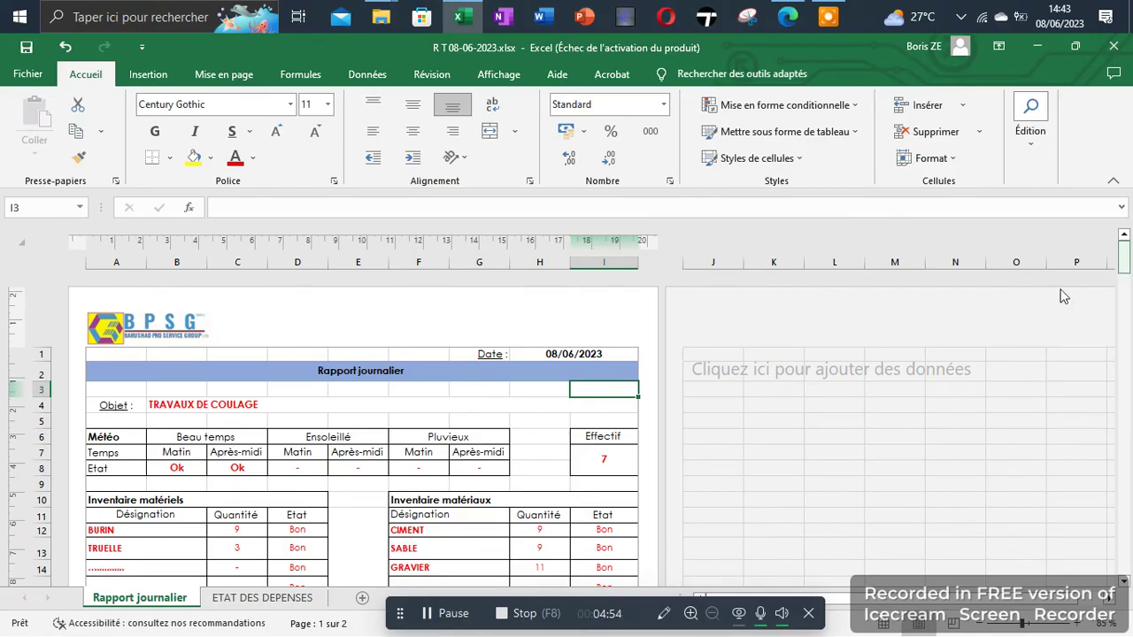
click(257, 416)
click(114, 422)
click(183, 418)
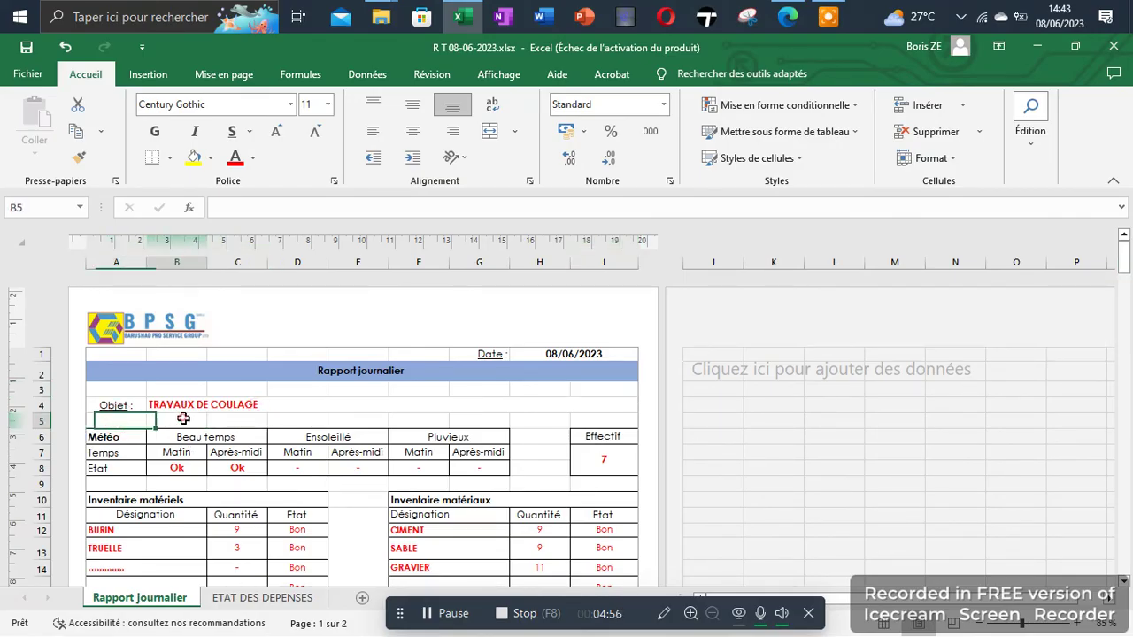
click(250, 418)
click(299, 420)
click(364, 420)
click(444, 418)
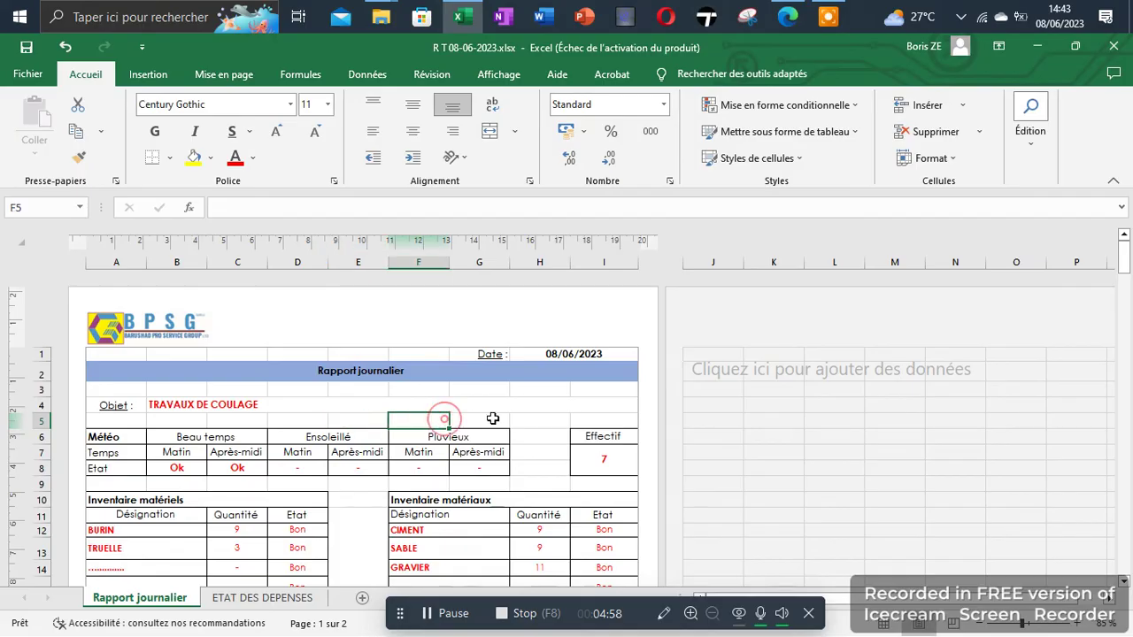